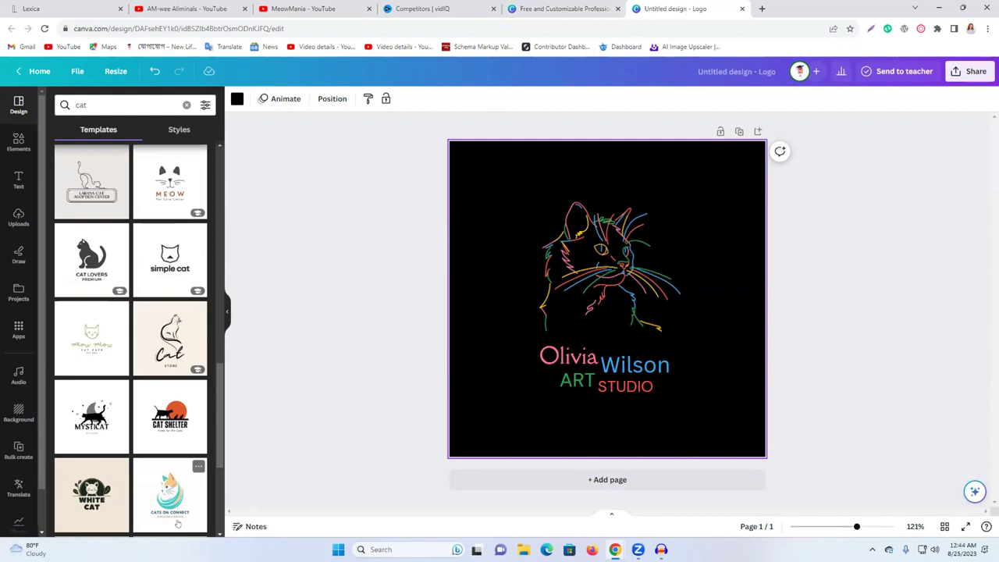
Step: Browse the cat logo templates and apply the Cute Fox illustration animal logo to the page
scroll(154, 190, down, 10)
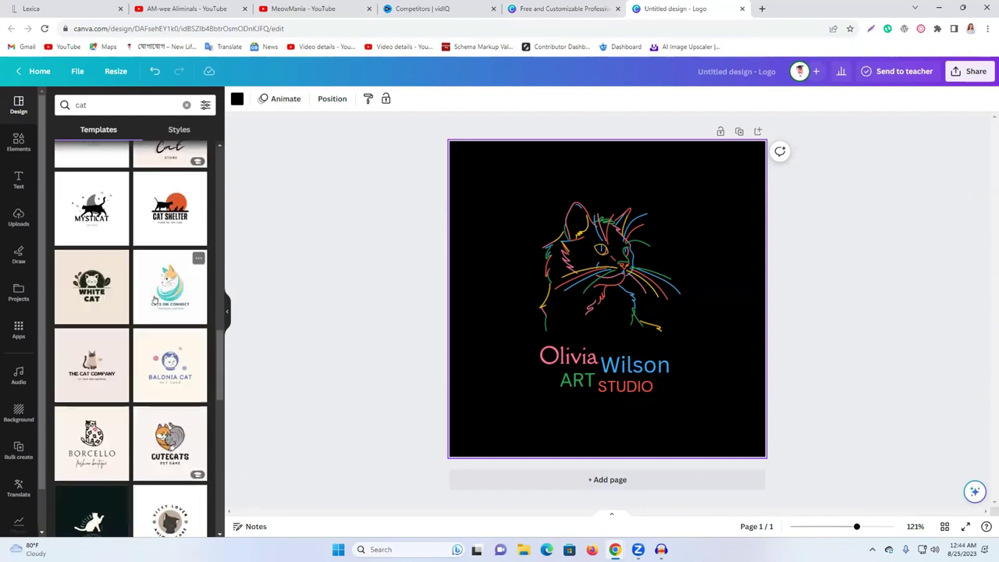
scroll(153, 331, down, 12)
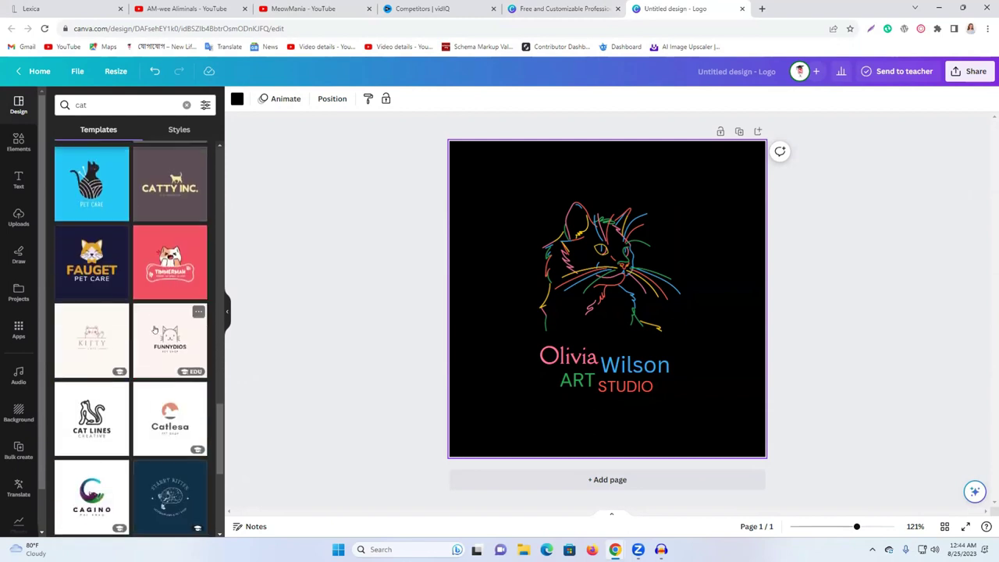
scroll(154, 313, down, 10)
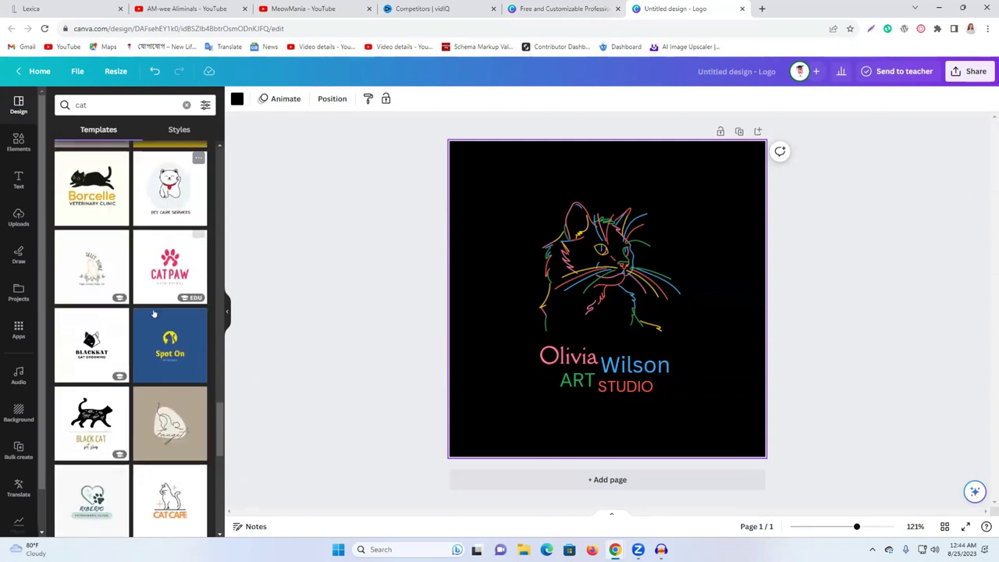
scroll(154, 318, down, 12)
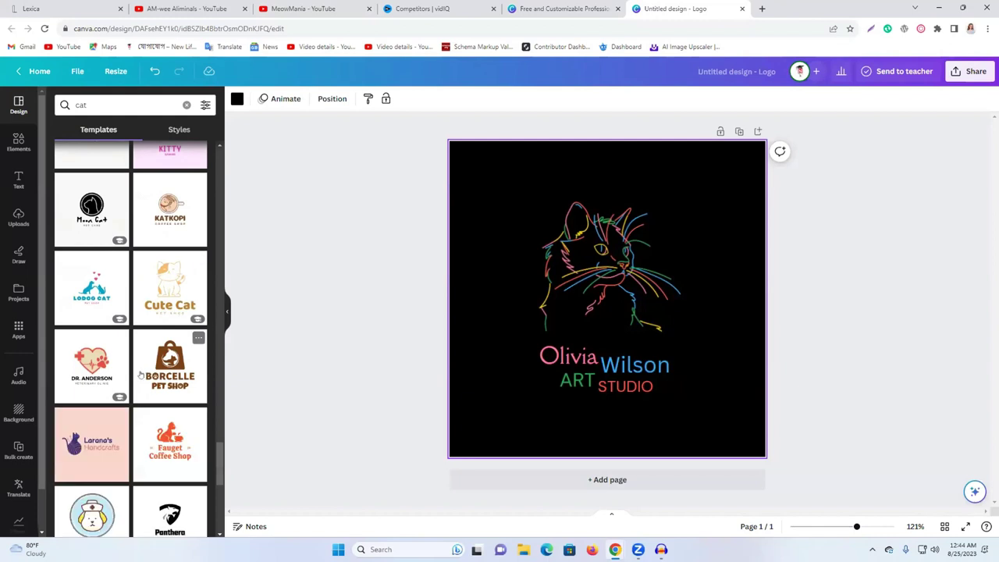
scroll(157, 315, down, 5)
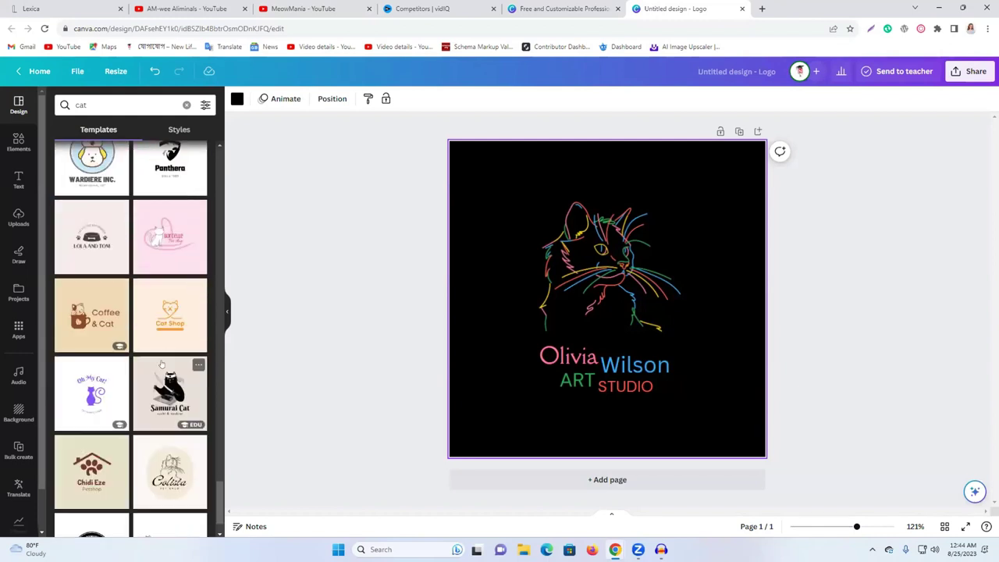
scroll(162, 364, down, 2)
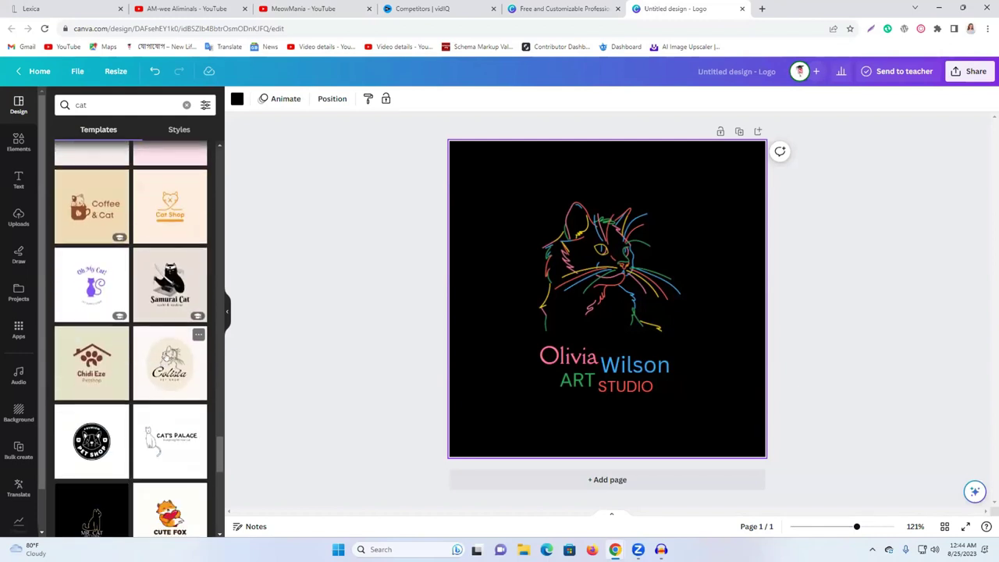
scroll(164, 360, down, 4)
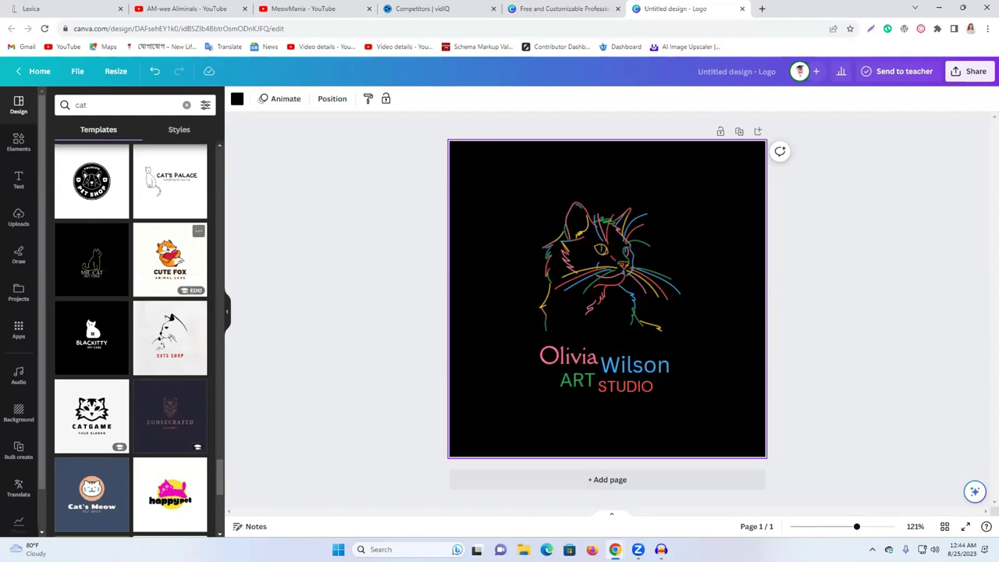
click(169, 257)
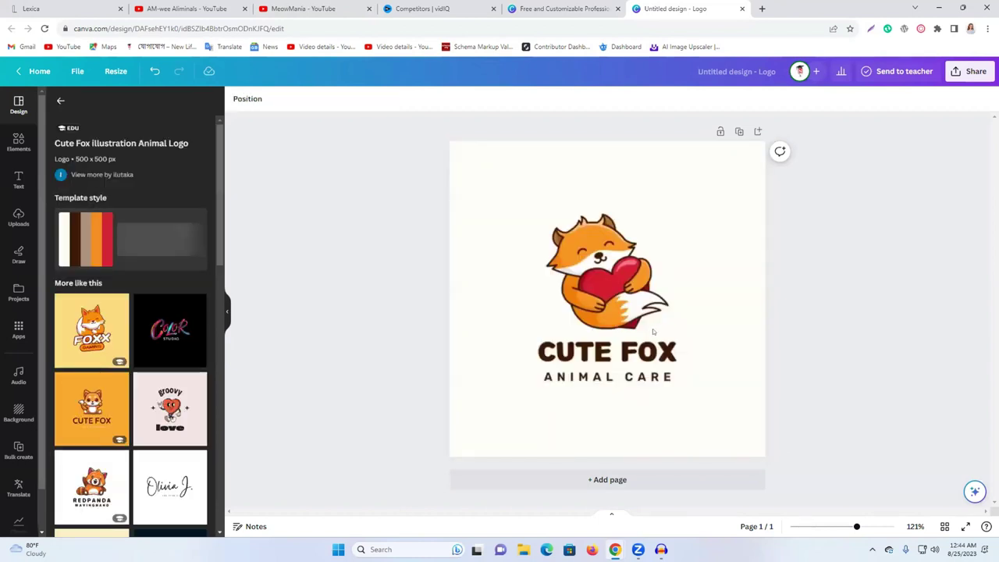
Step: Replace the logo's CUTE FOX title with MEOWMANIA
click(652, 328)
click(607, 351)
double_click(607, 351)
text(MEOWMANIA)
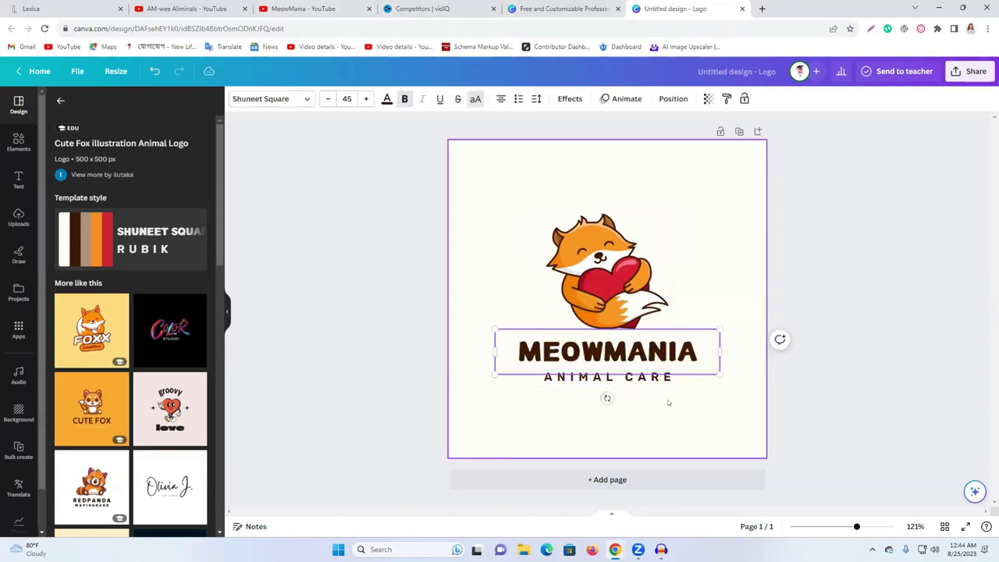
Step: Delete the ANIMAL CARE tagline and centre the MEOWMANIA title beneath the fox
click(608, 377)
key(Delete)
click(603, 347)
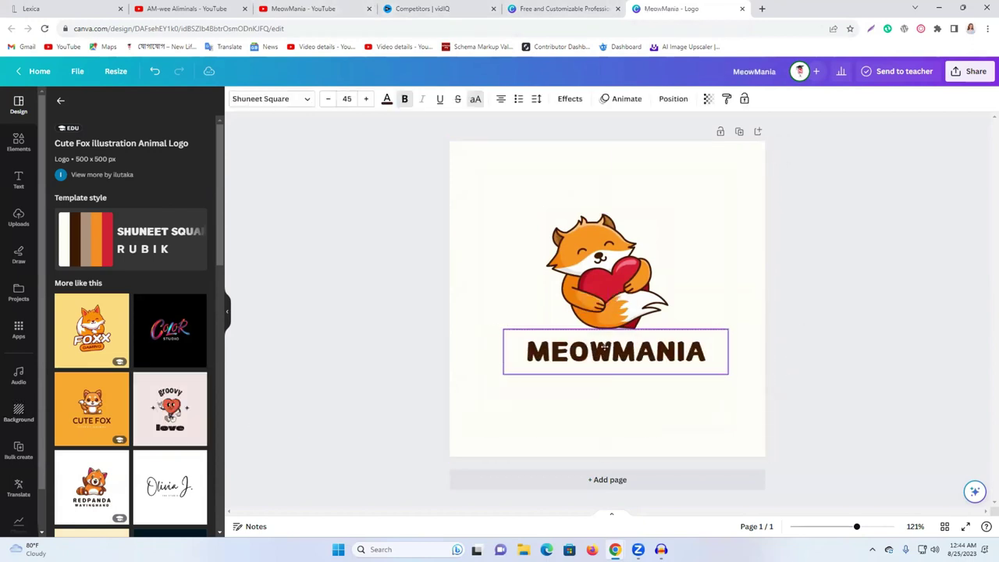
drag(603, 348, 595, 347)
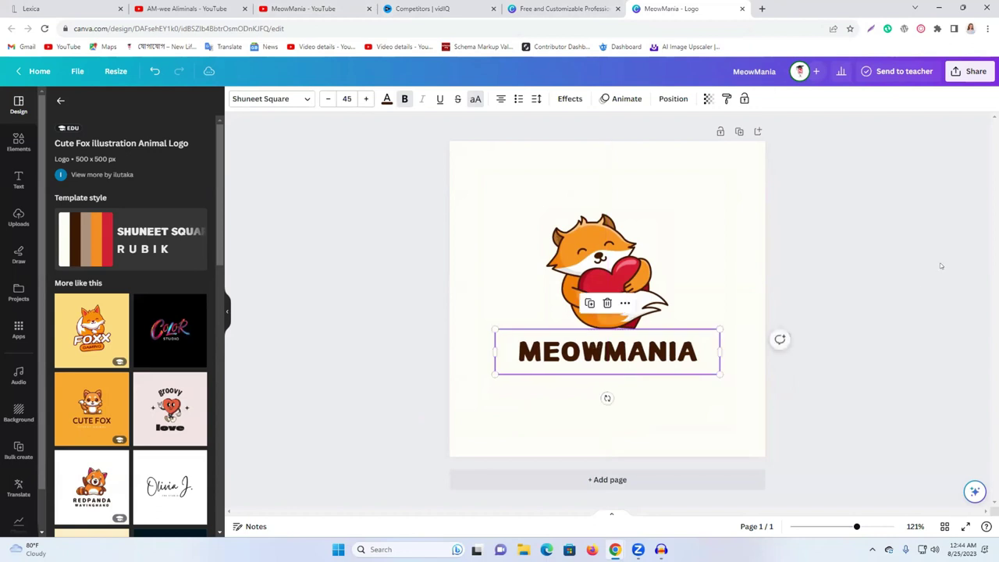
click(940, 266)
Step: Download the MeowMania logo as a PNG file
click(970, 71)
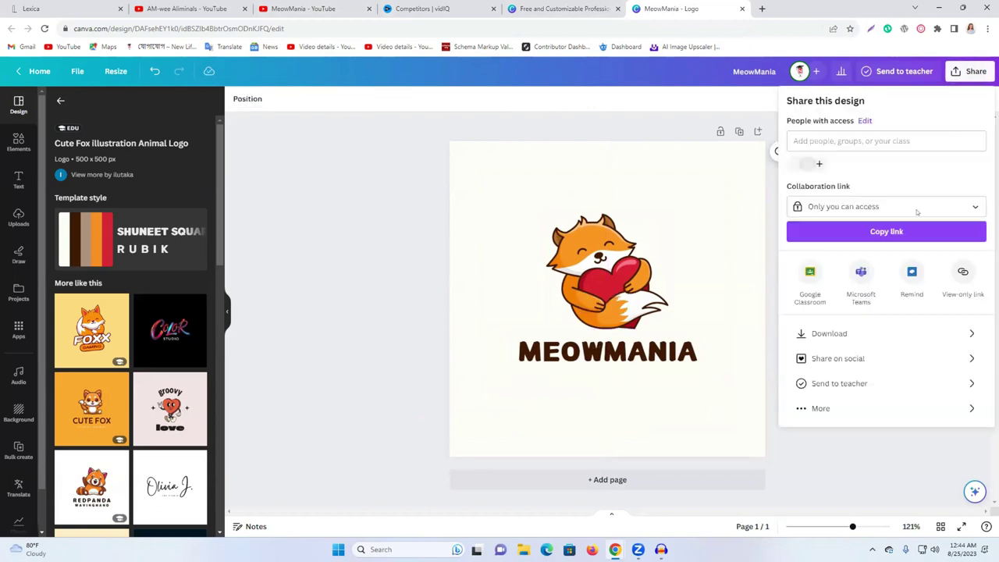
key(Escape)
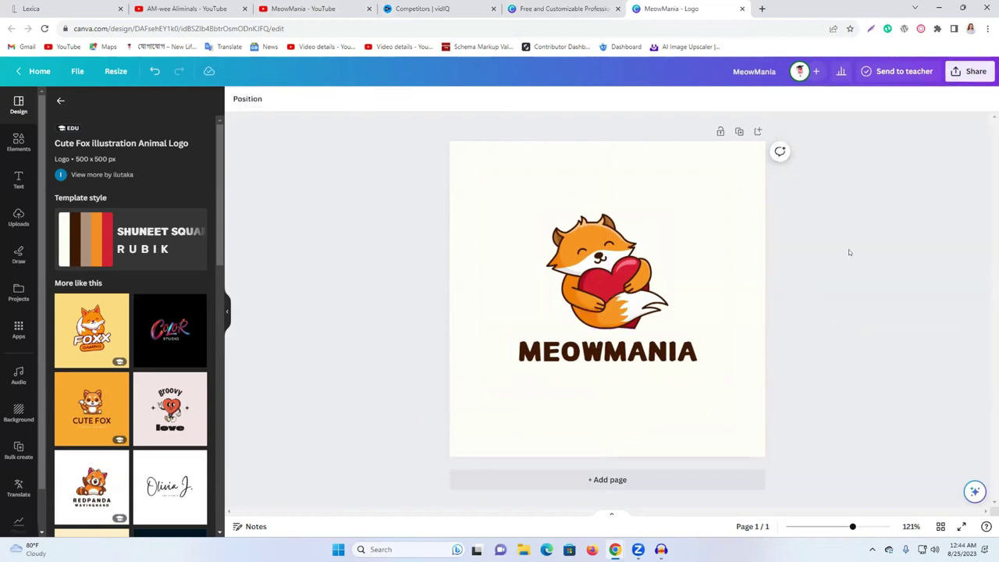
click(970, 71)
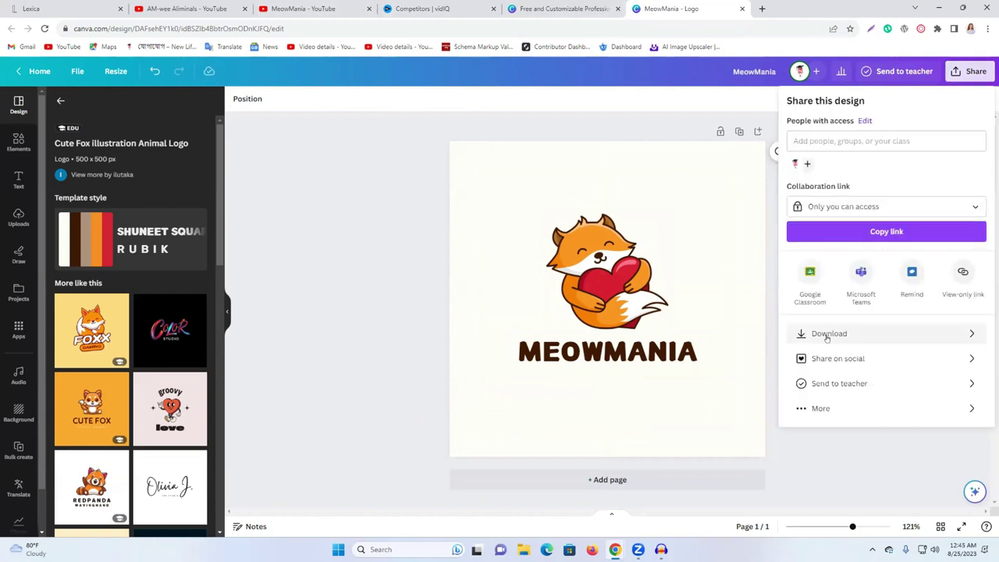
click(816, 334)
click(861, 270)
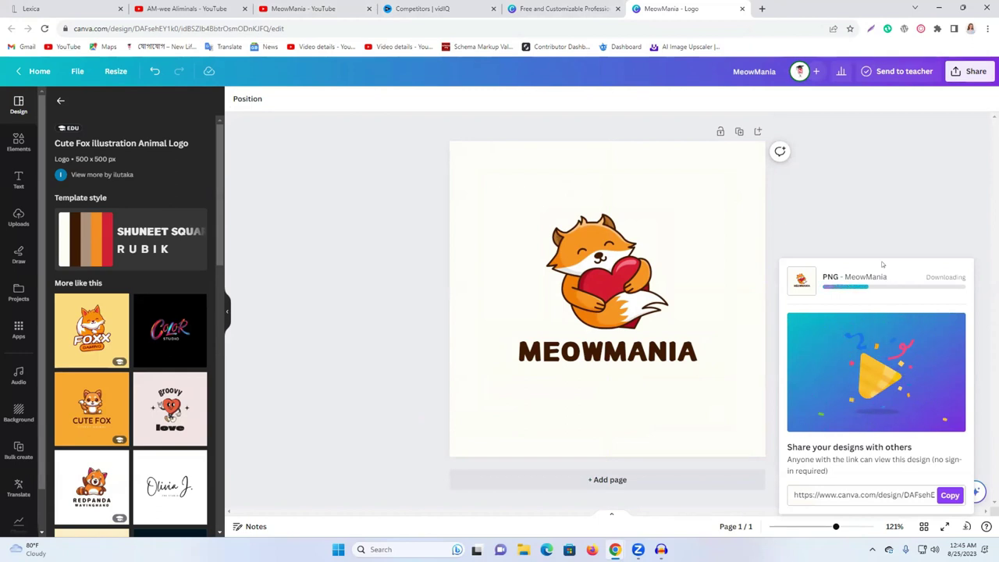
Step: Switch to the MeowMania YouTube channel and open its branding customization in YouTube Studio, dismissing the welcome dialog
click(282, 8)
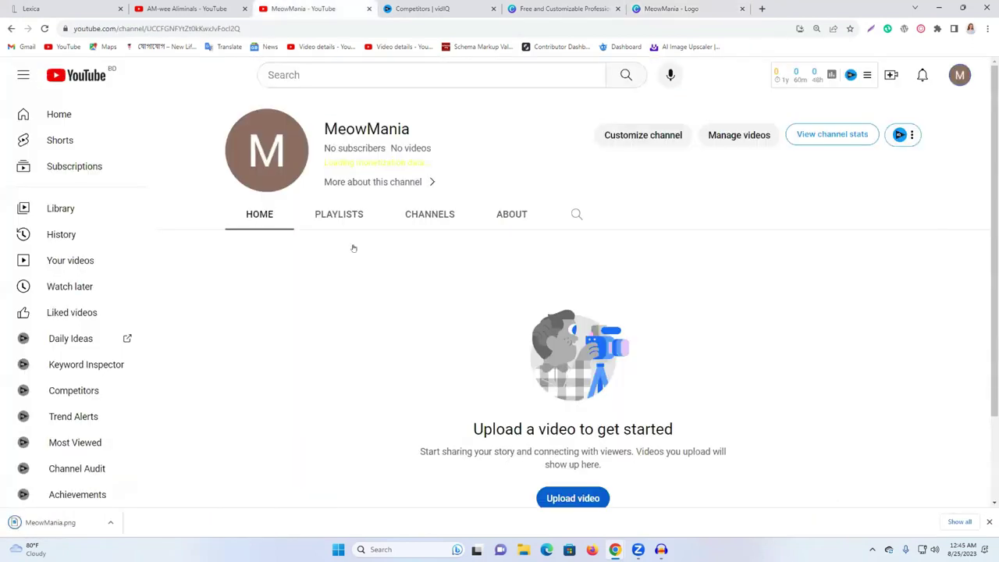
click(266, 150)
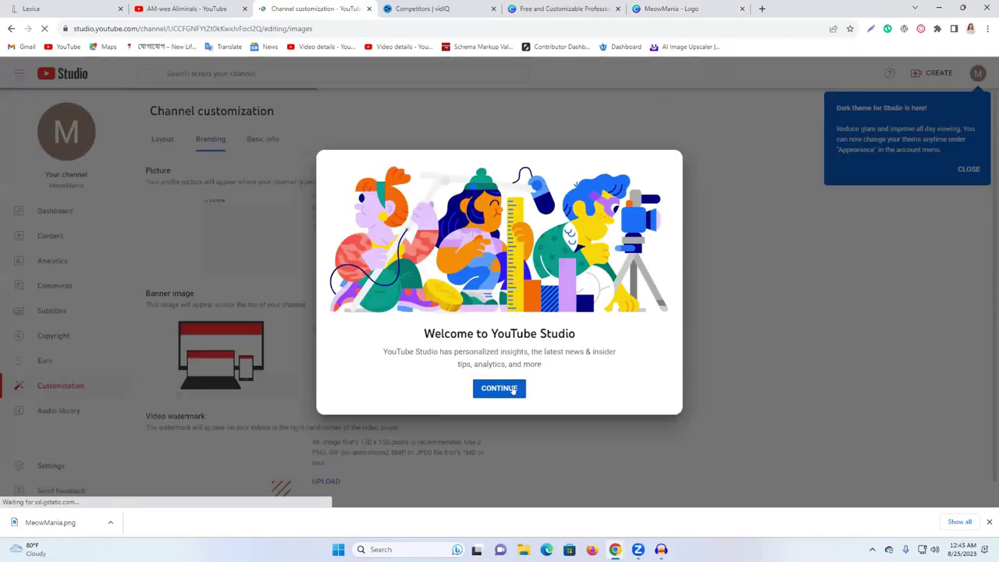
click(512, 389)
Step: Upload the MeowMania image from Downloads as the channel's profile picture and publish the change
click(324, 247)
click(120, 125)
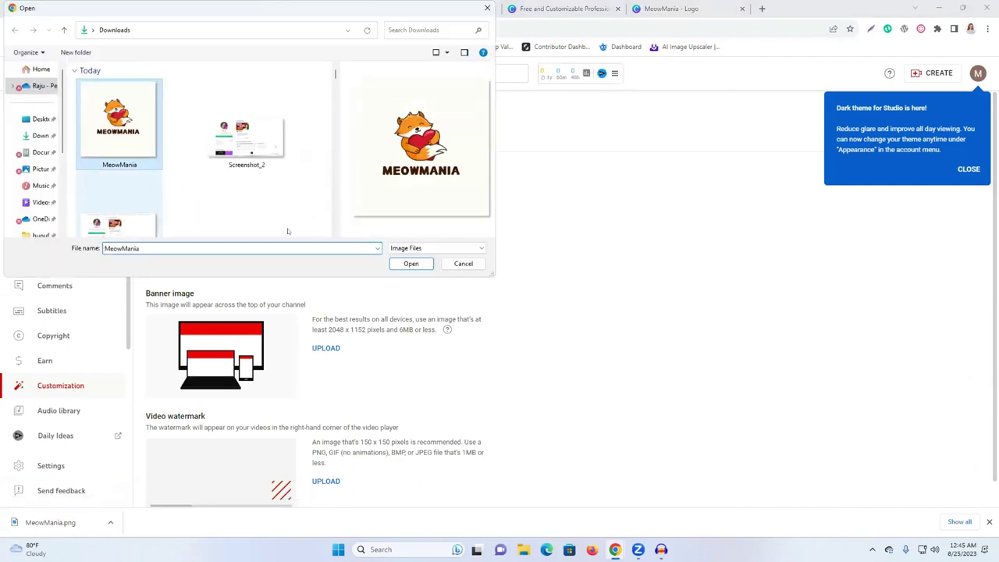
click(411, 260)
click(730, 455)
click(969, 169)
click(259, 243)
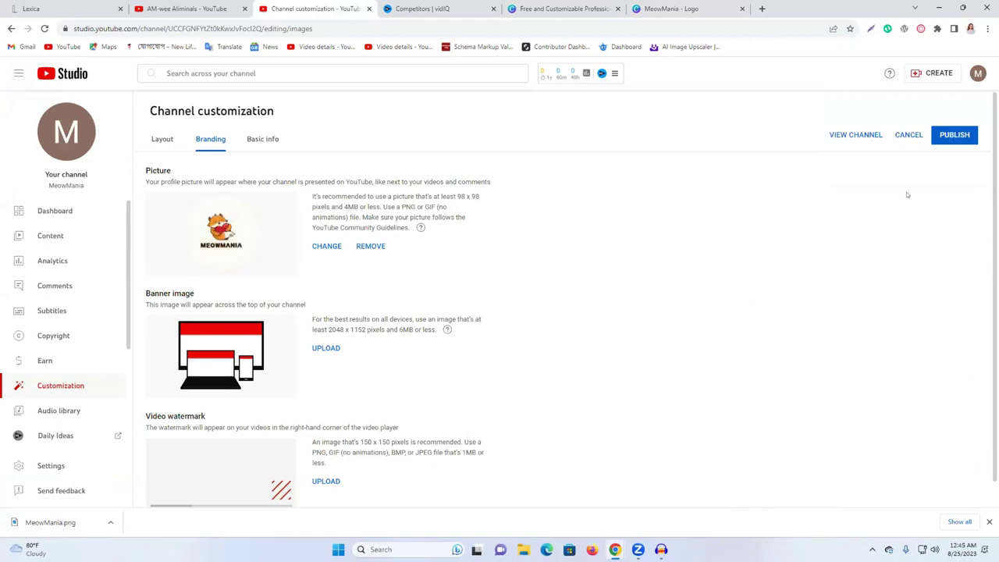
click(948, 137)
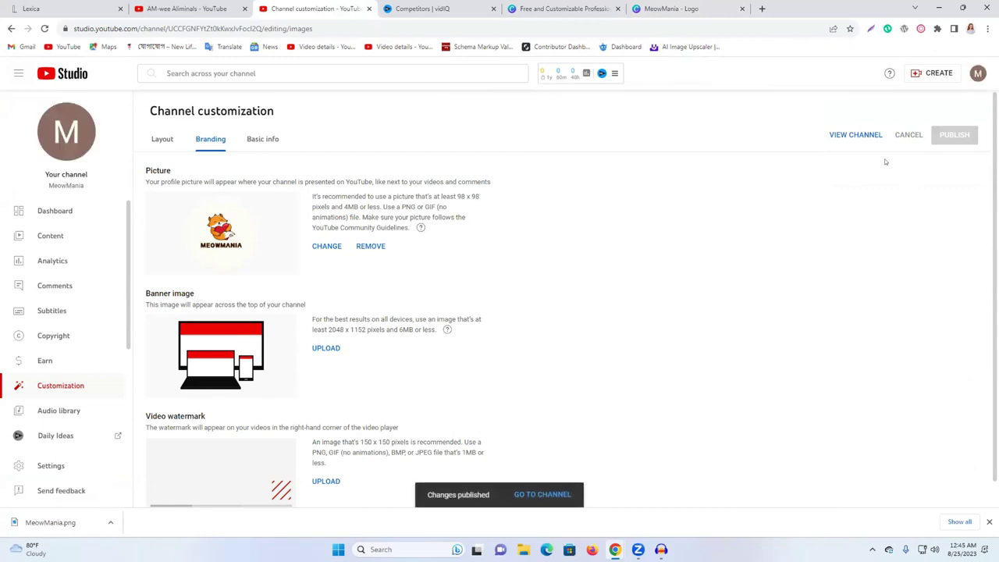
Step: View the public channel page, reload it and check the profile picture there and in the account menu
click(978, 72)
click(880, 137)
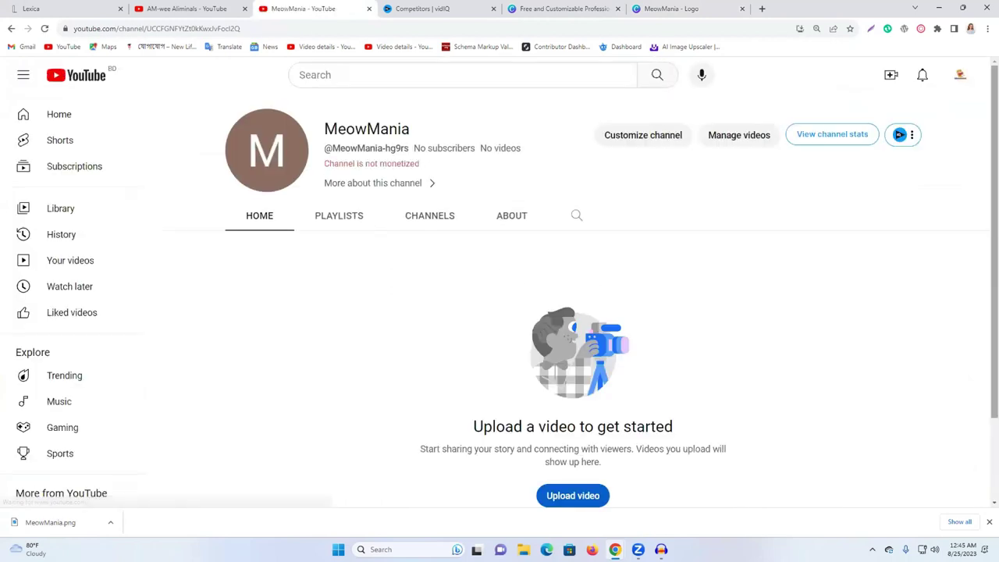
click(45, 28)
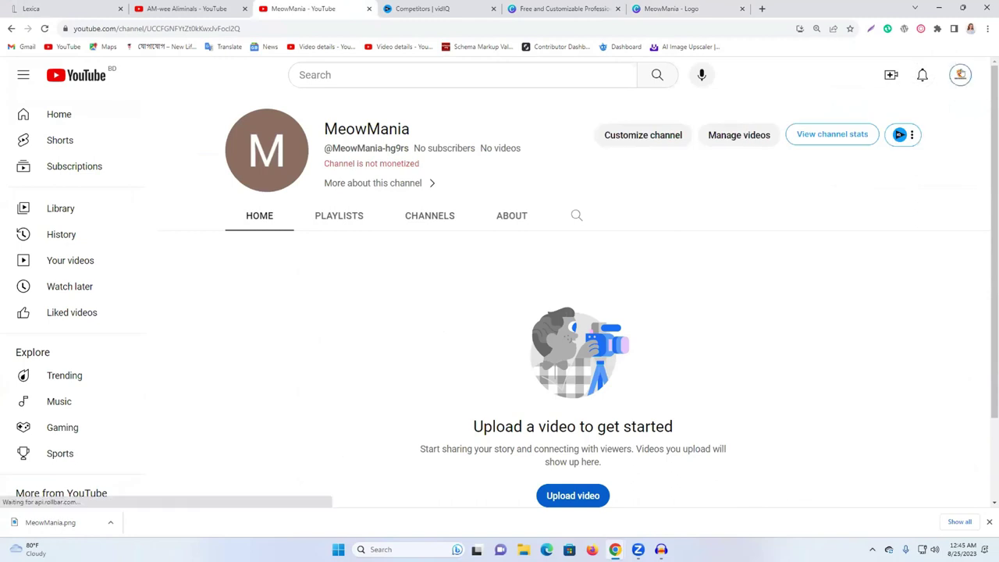
click(965, 74)
click(834, 150)
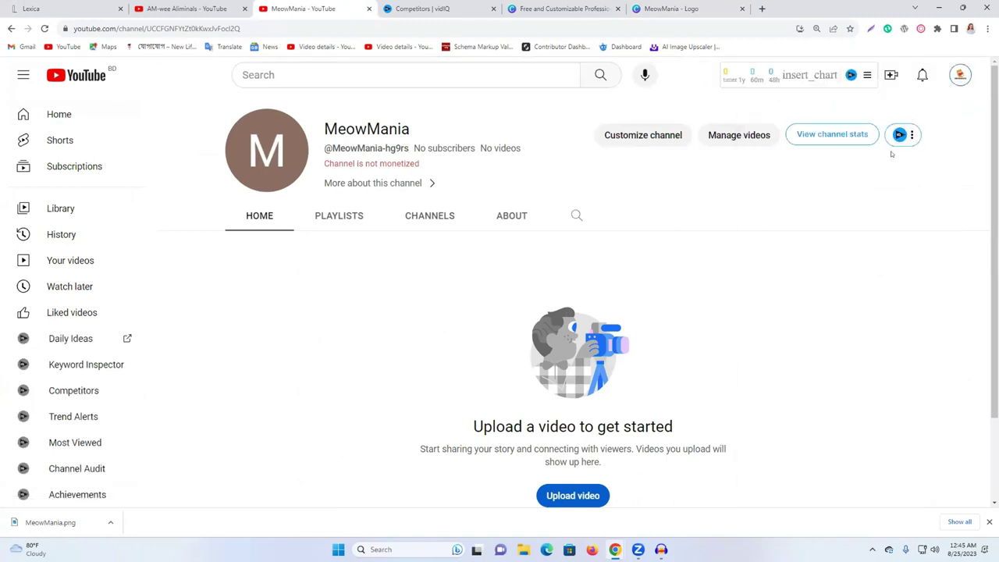
click(959, 74)
click(828, 156)
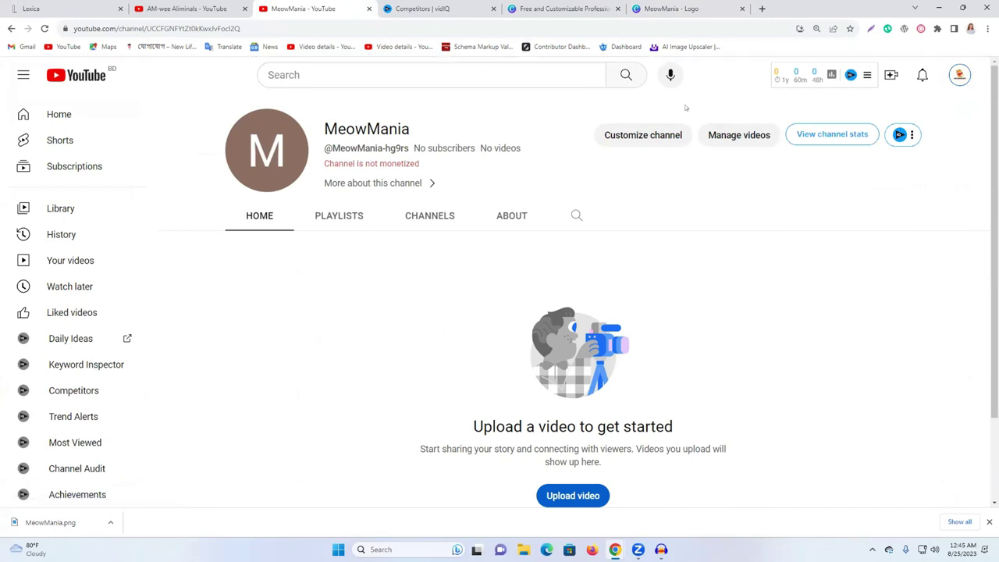
Step: Reopen the channel customization in YouTube Studio and go through Branding to the Basic info section
click(642, 135)
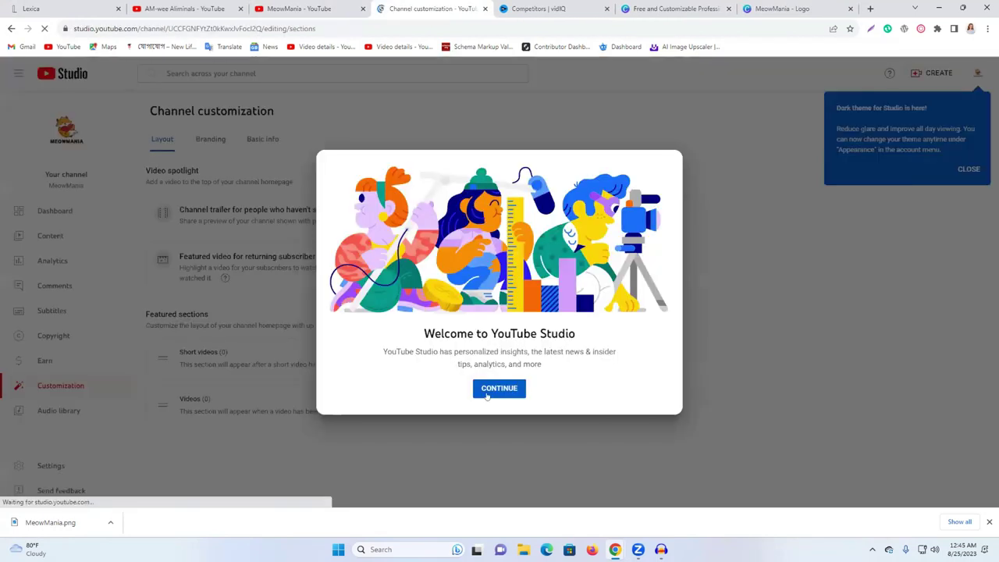
click(497, 387)
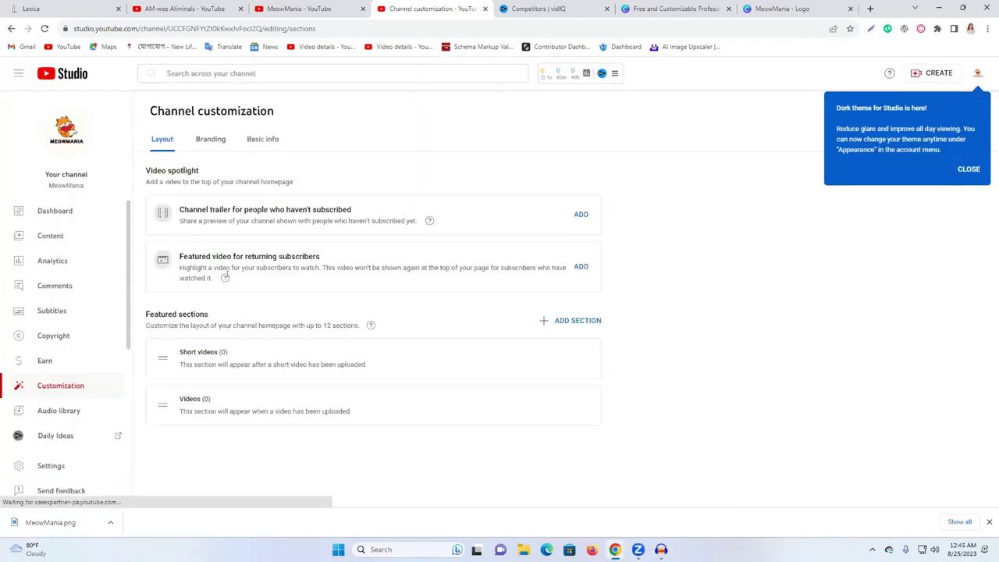
click(210, 142)
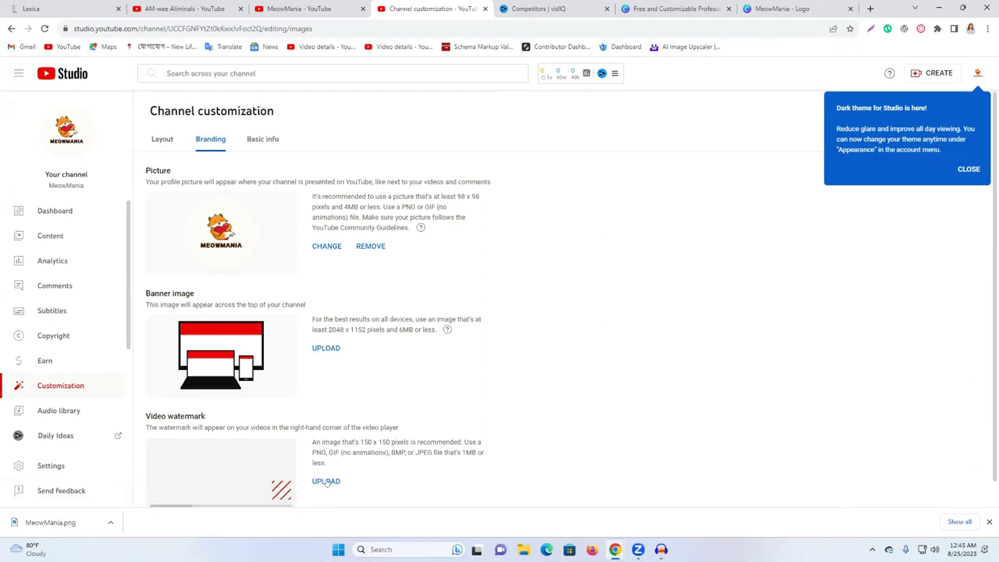
click(257, 139)
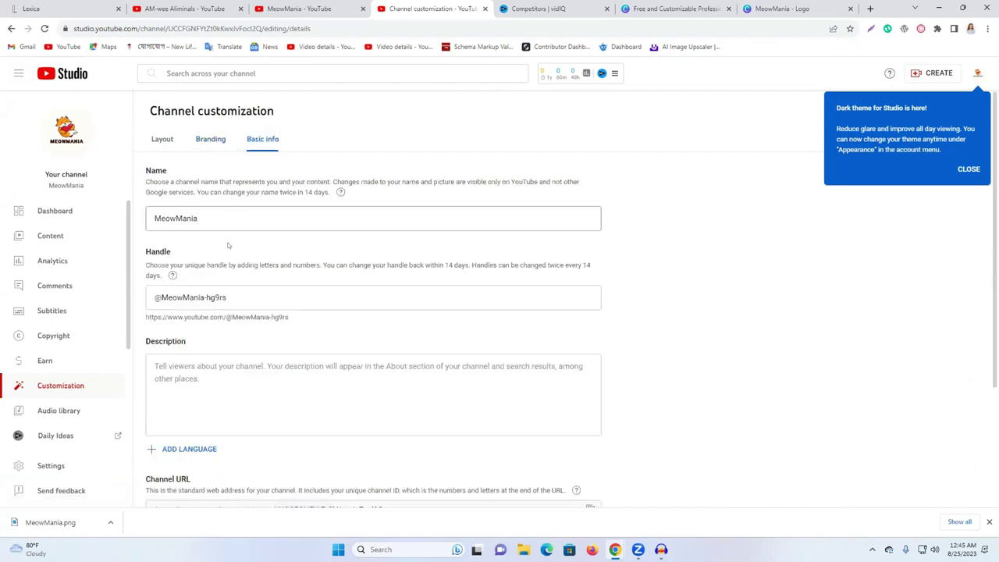
Step: Dismiss the dark theme and links tips and review the description, channel URL, links and contact fields
click(187, 362)
scroll(187, 363, down, 2)
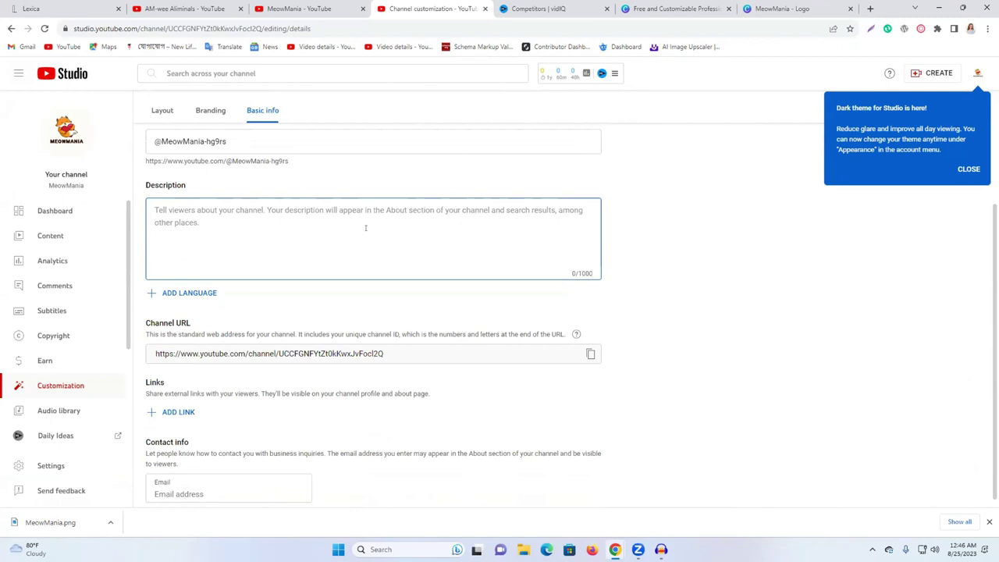
click(966, 169)
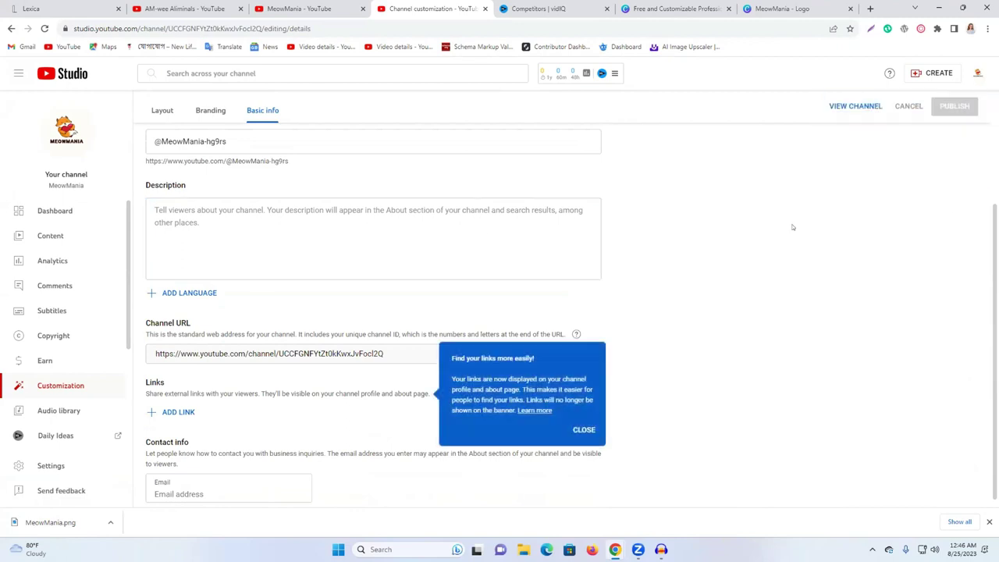
click(584, 433)
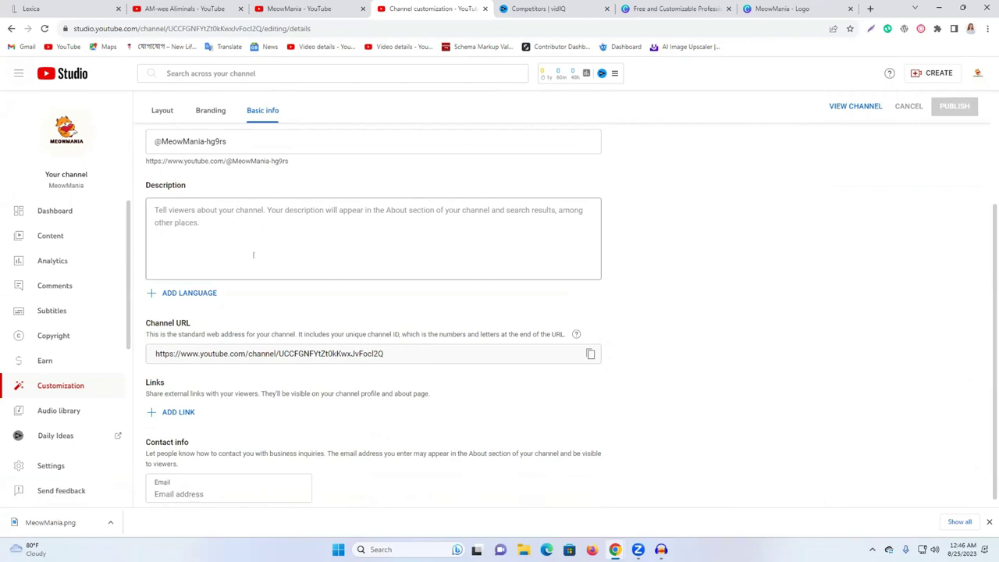
click(237, 222)
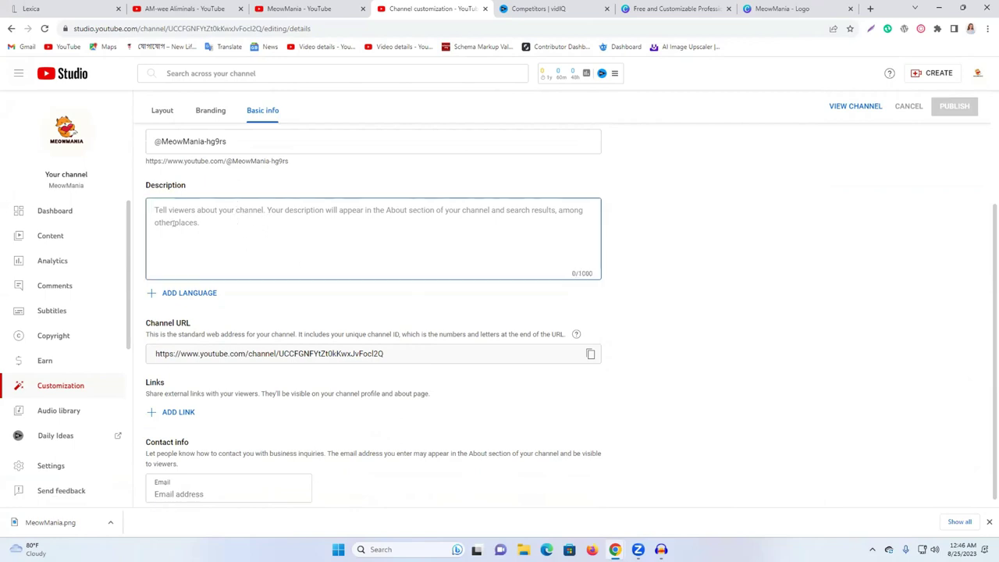
scroll(330, 234, down, 1)
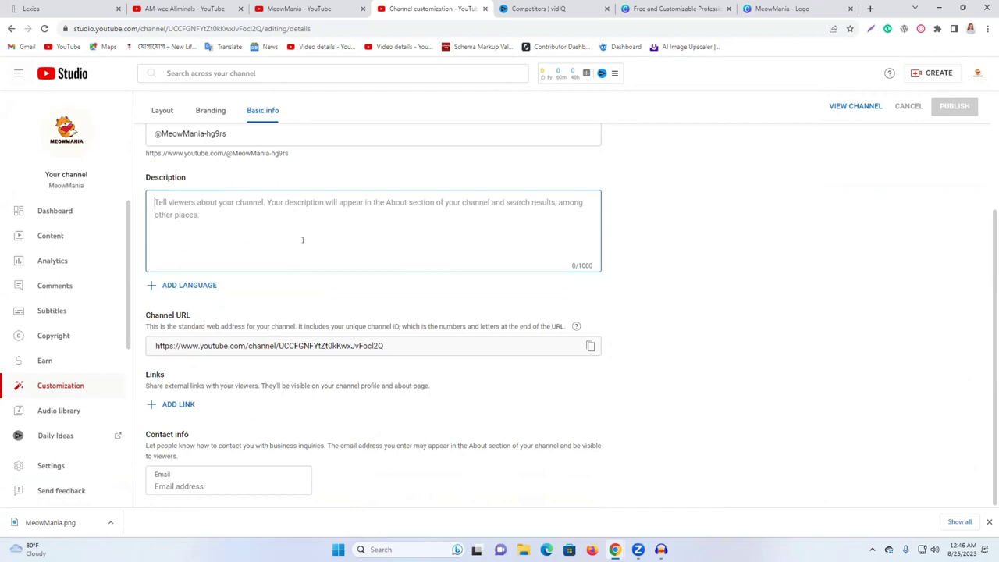
scroll(141, 212, up, 2)
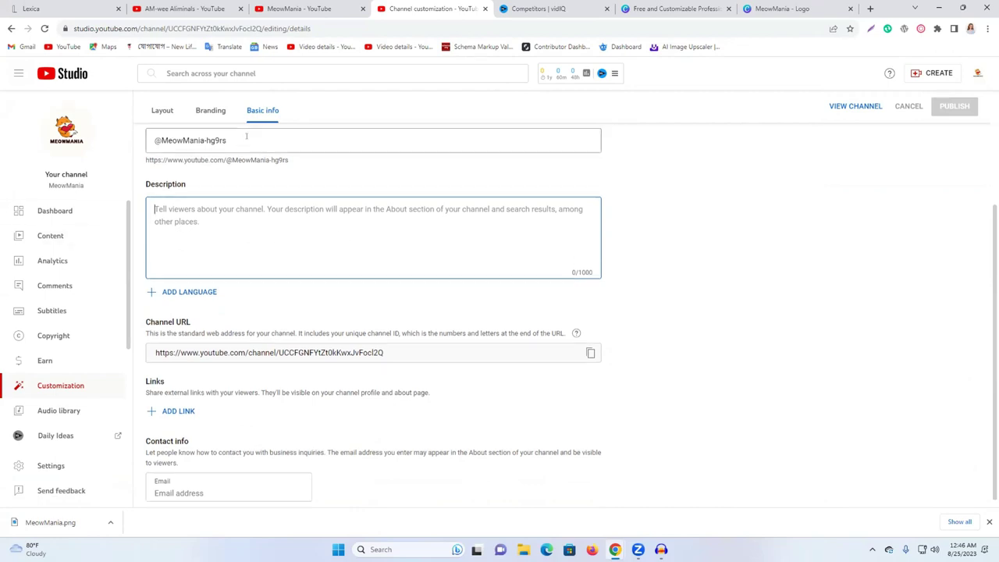
Step: Open the channel's basic info settings and set the country of residence to India
click(49, 467)
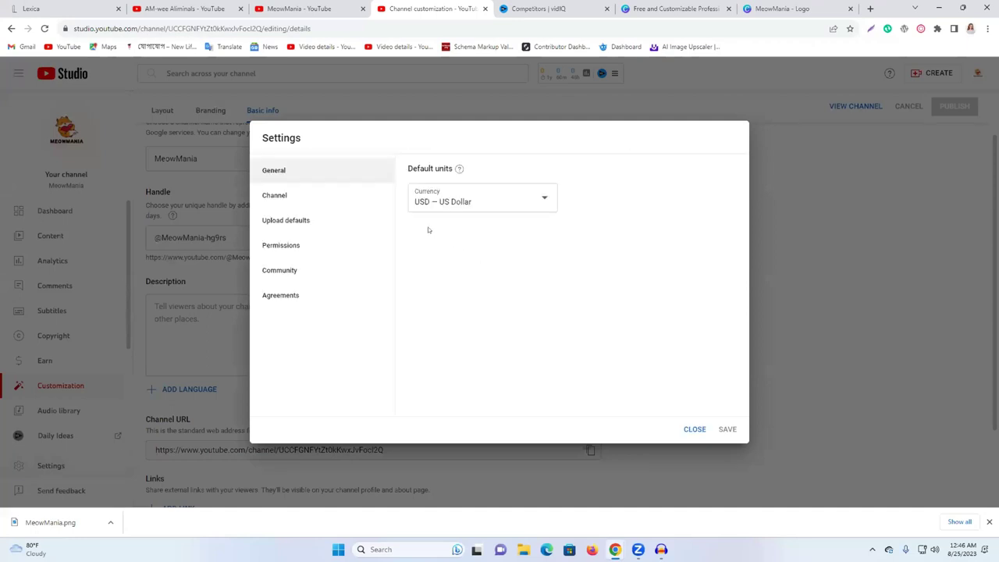
click(305, 205)
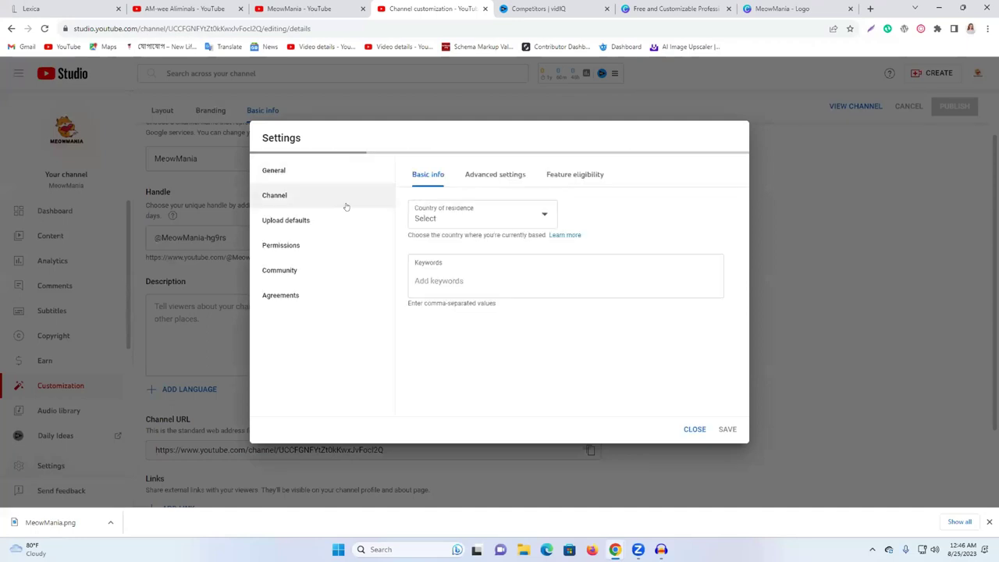
click(479, 221)
scroll(444, 403, down, 15)
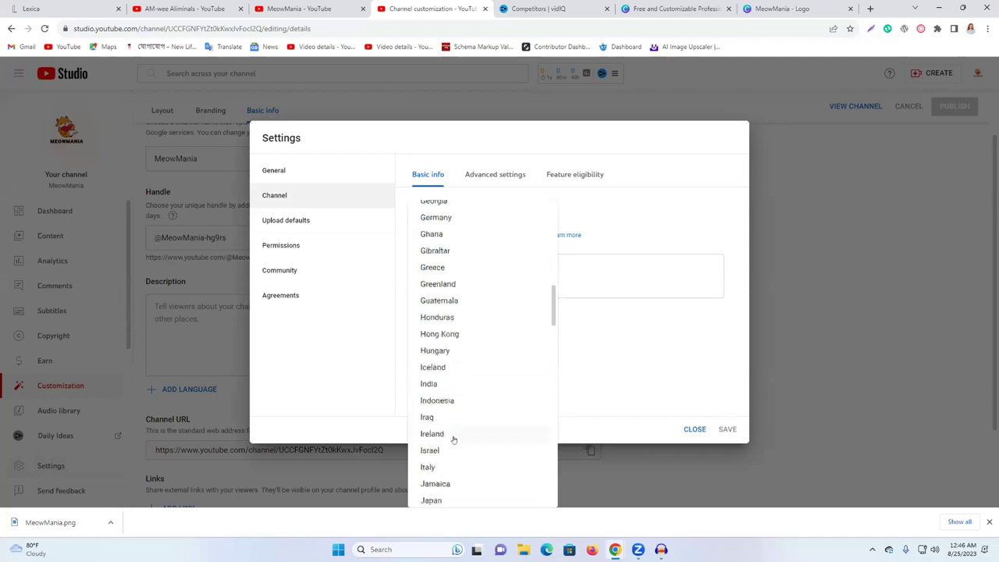
scroll(455, 440, down, 1)
scroll(451, 429, down, 10)
scroll(451, 429, down, 4)
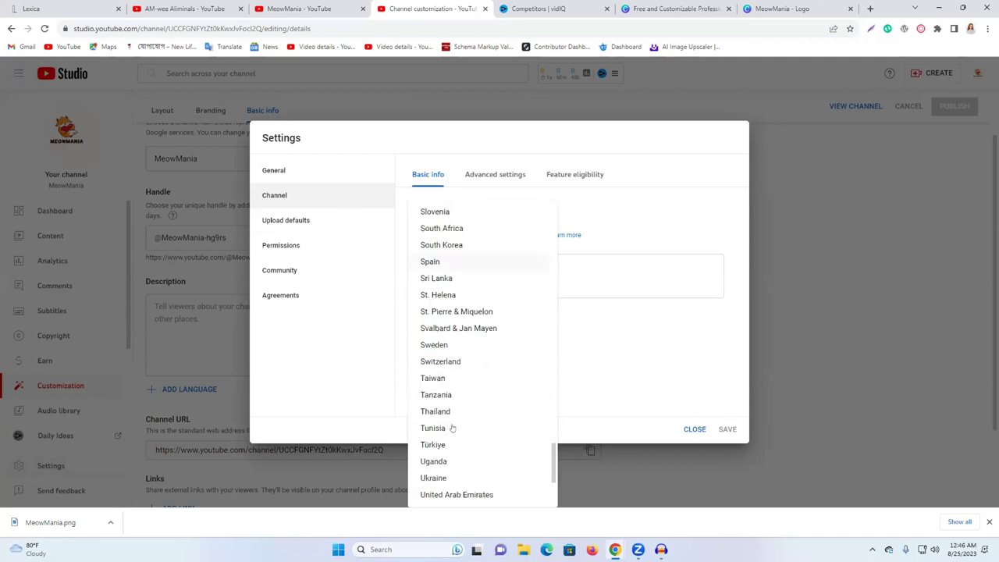
scroll(452, 429, down, 3)
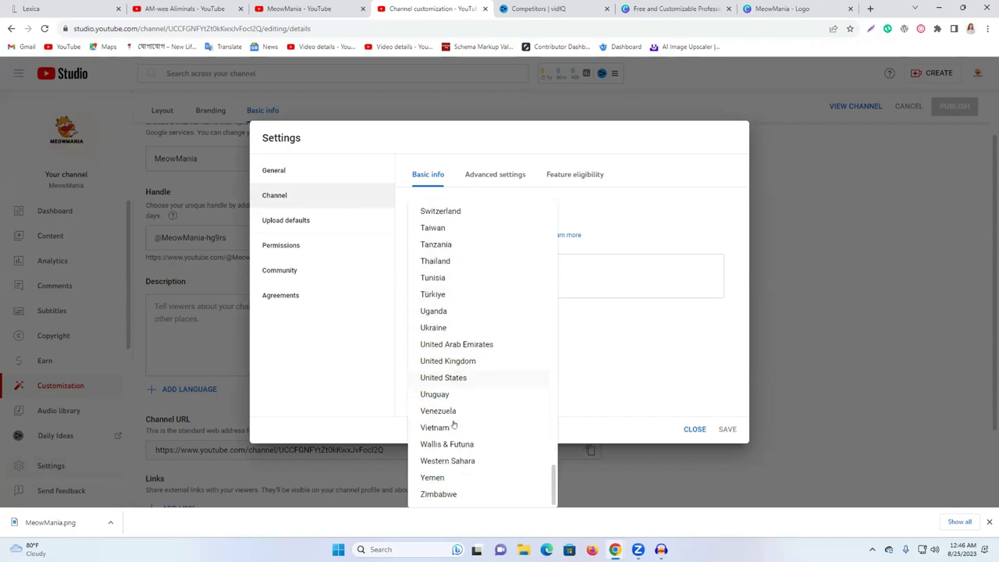
scroll(467, 363, up, 20)
scroll(465, 361, up, 1)
scroll(465, 361, down, 3)
scroll(465, 362, down, 3)
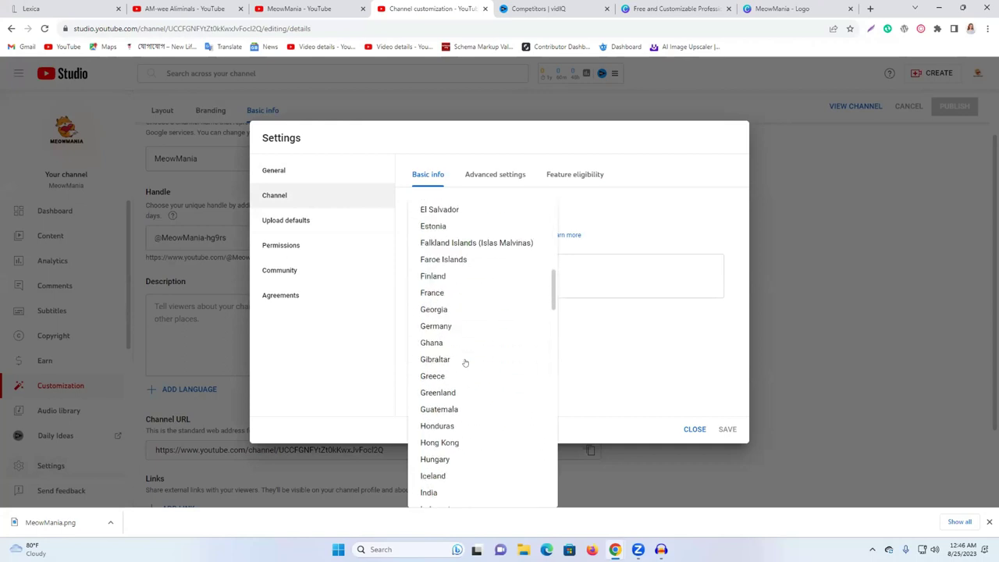
scroll(465, 361, down, 4)
scroll(436, 313, up, 1)
scroll(437, 313, up, 2)
click(444, 339)
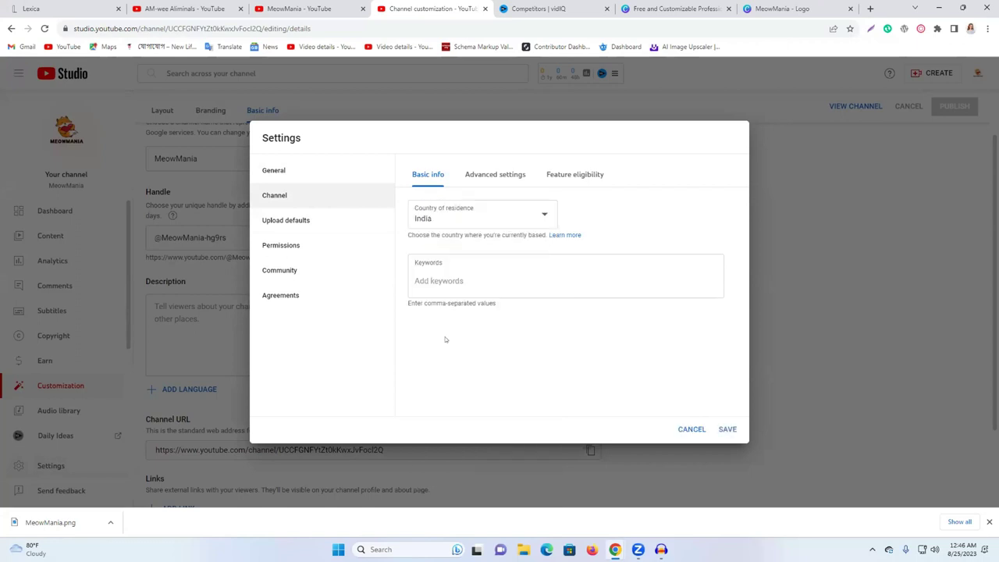
Step: Search for "youtube tag generator" in a new browser tab and open the Rapidtags generator
click(484, 281)
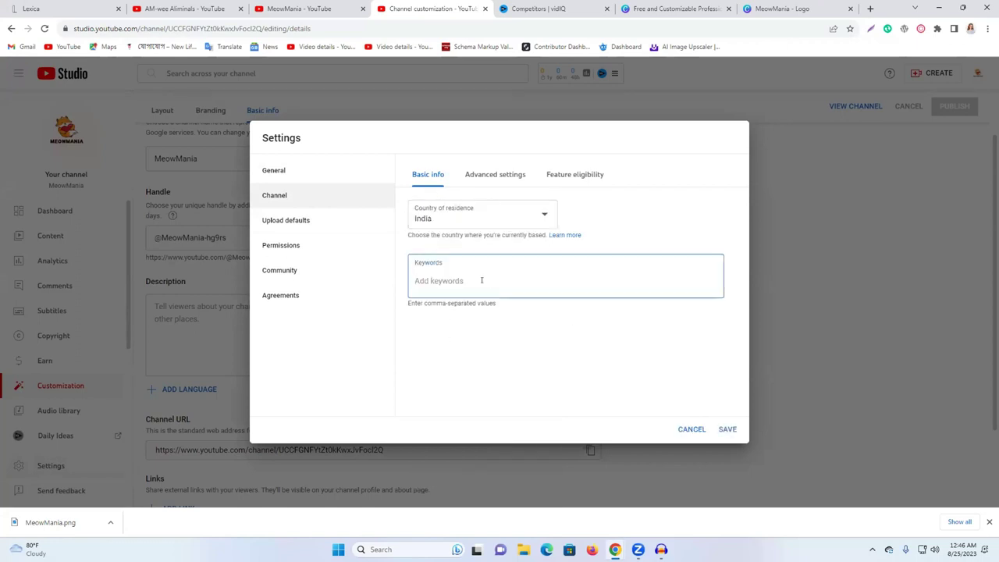
click(870, 8)
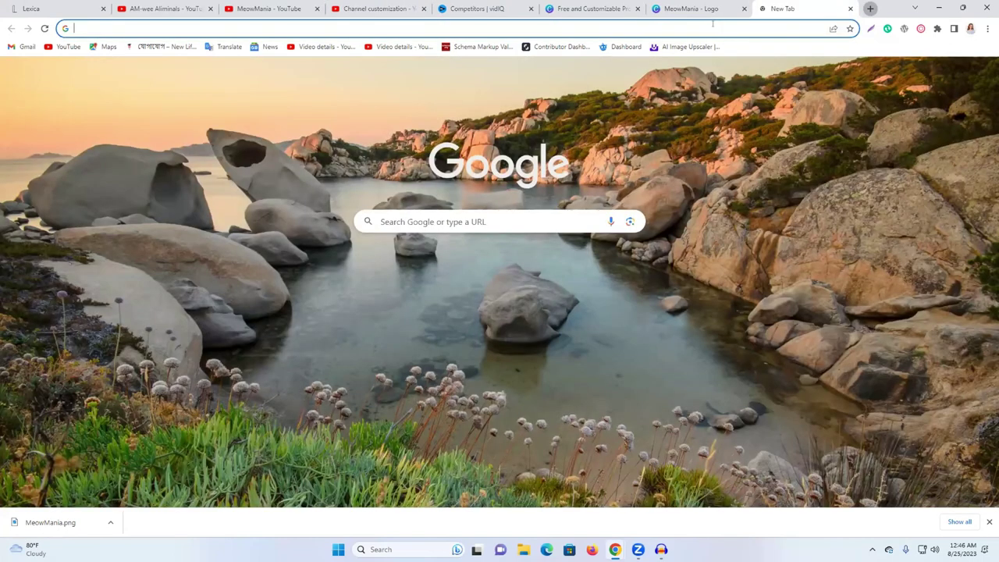
click(712, 25)
text(youtu.be/XNZXXOifetA)
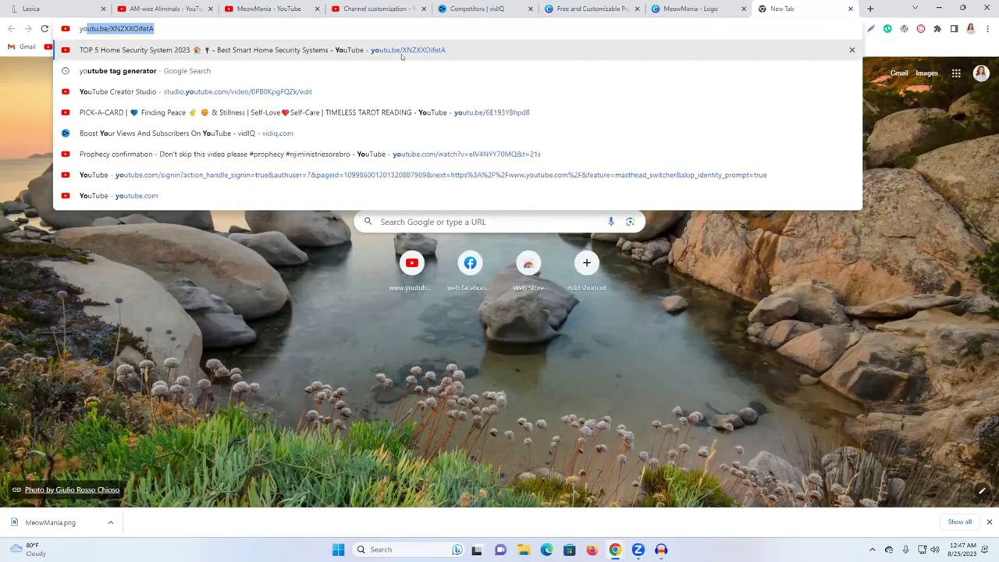
key(Down)
key(Return)
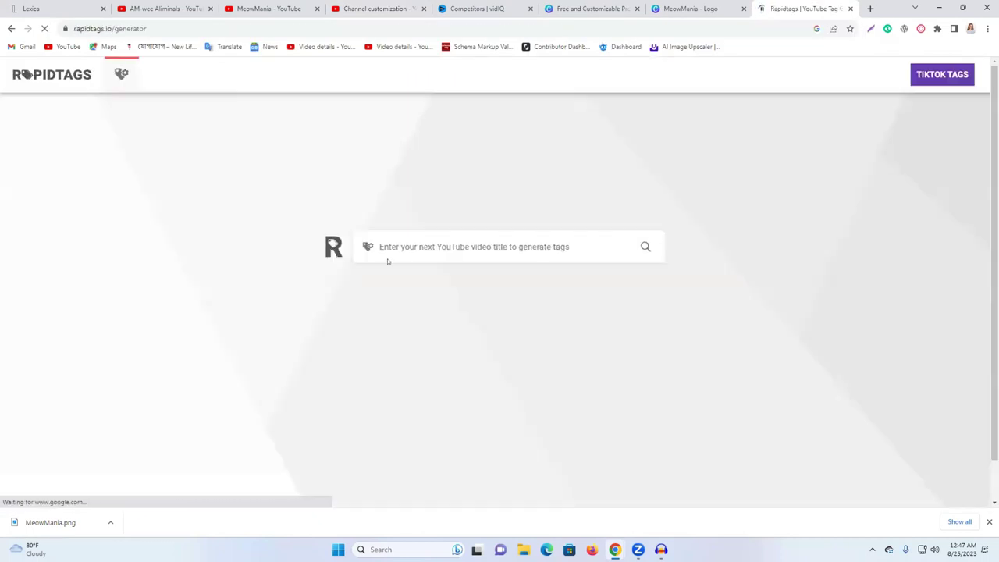
Step: Generate YouTube tags for "cat" in Rapidtags and copy the whole tag list
click(414, 243)
text(cat)
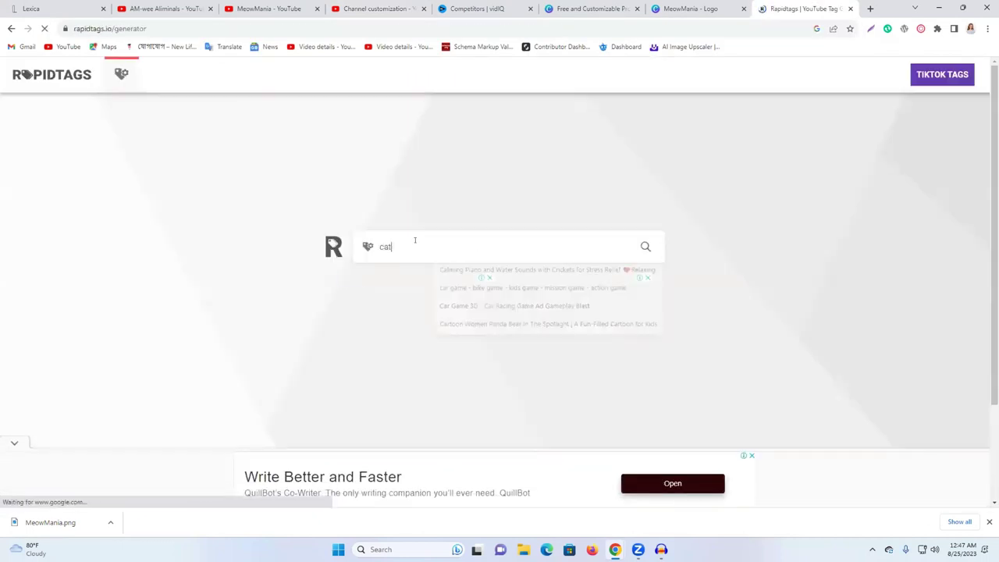
key(Return)
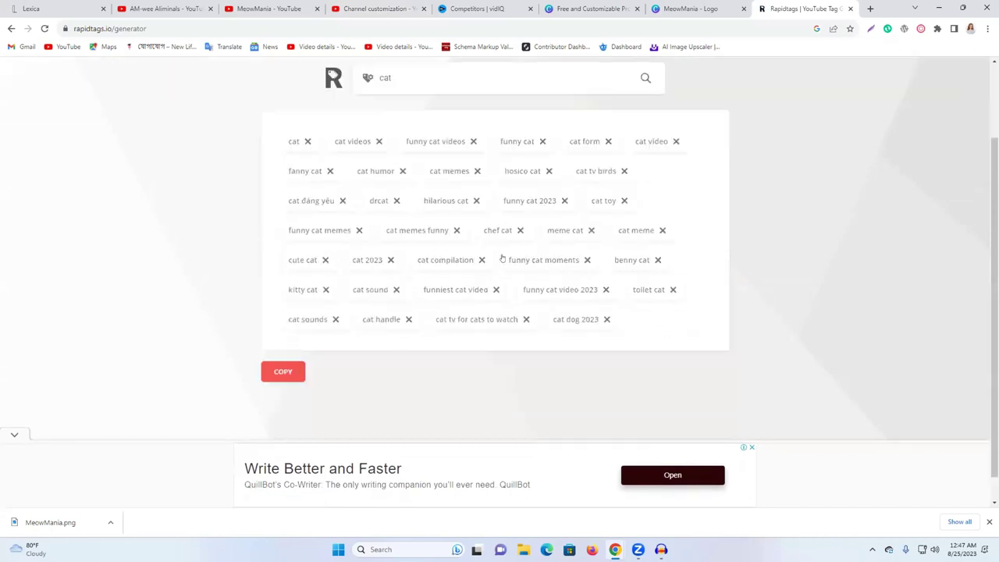
click(273, 344)
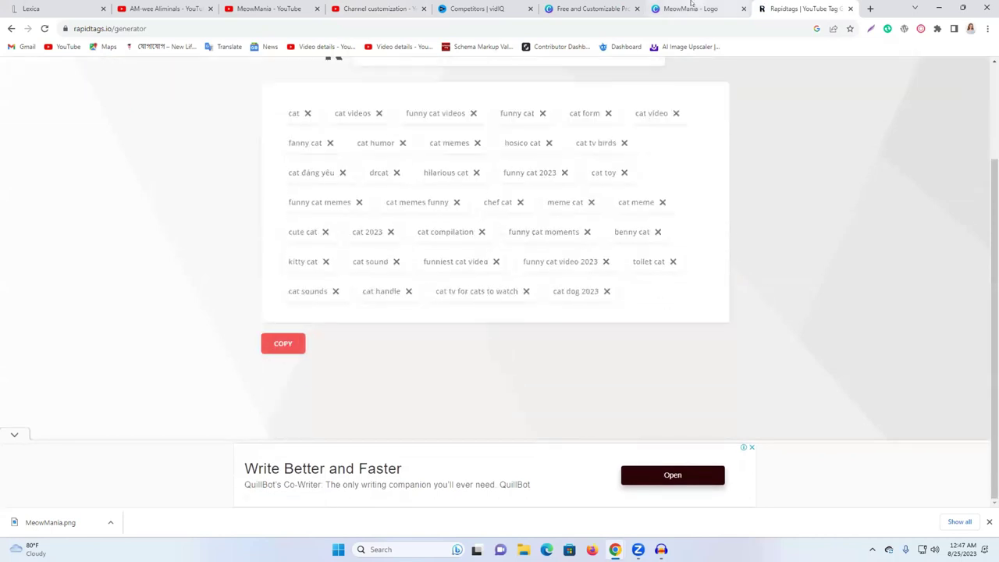
Step: Return to YouTube Studio, paste the copied cat tags as the channel keywords and save the settings
click(272, 9)
key(ctrl+Tab)
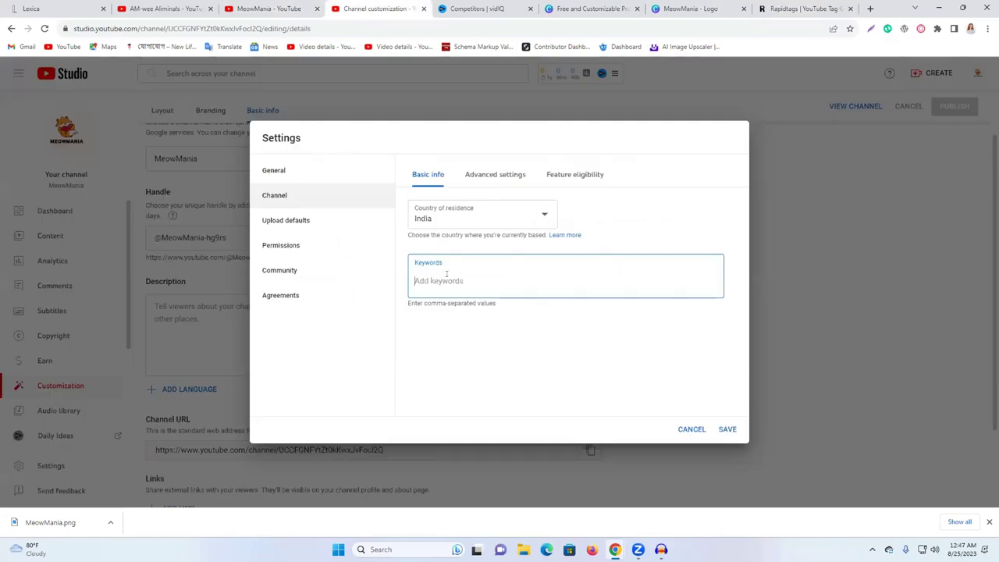
key(ctrl+v)
scroll(609, 328, down, 2)
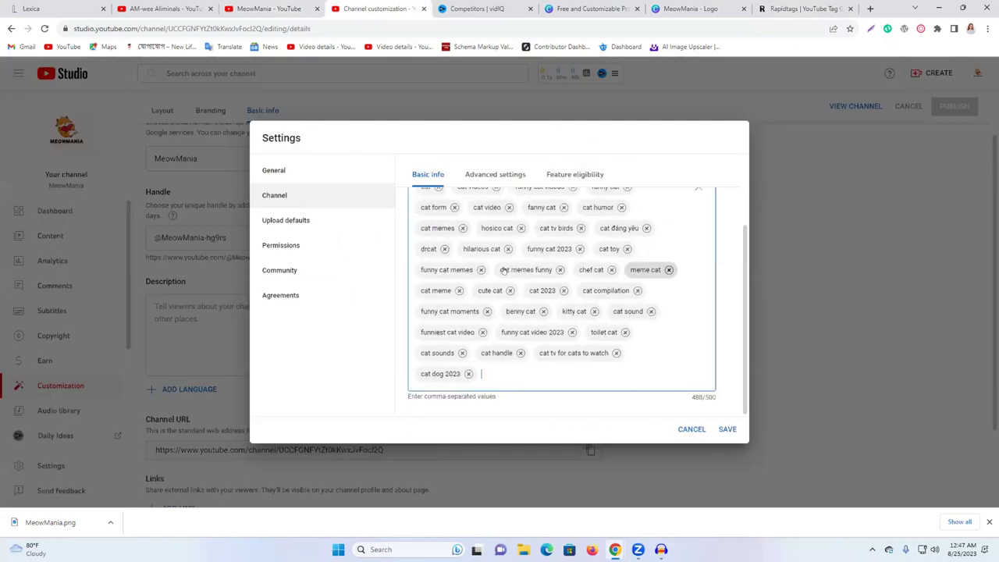
click(726, 429)
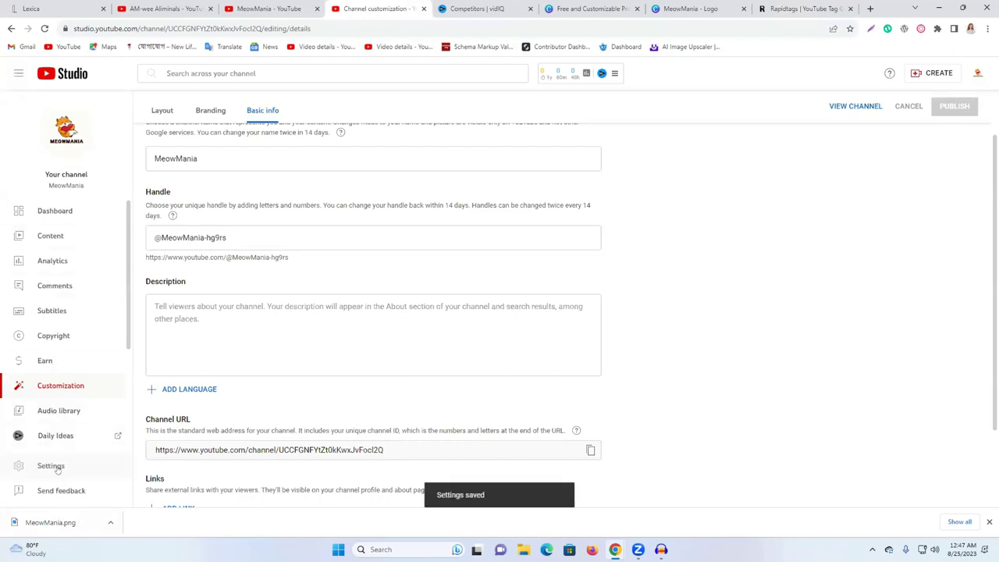
Step: Reopen the settings and review the basic and advanced upload defaults and the permissions options
click(53, 466)
click(280, 221)
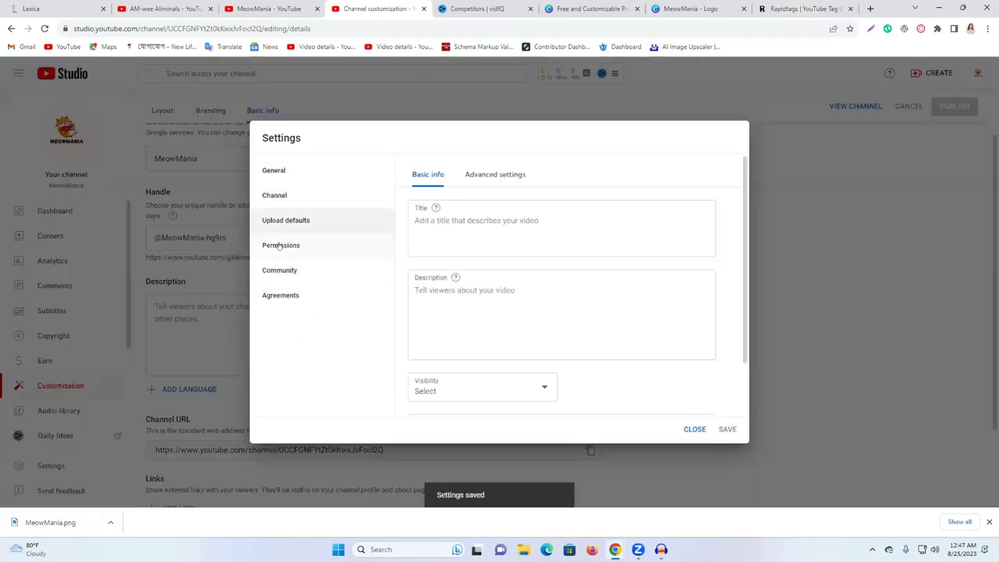
click(463, 295)
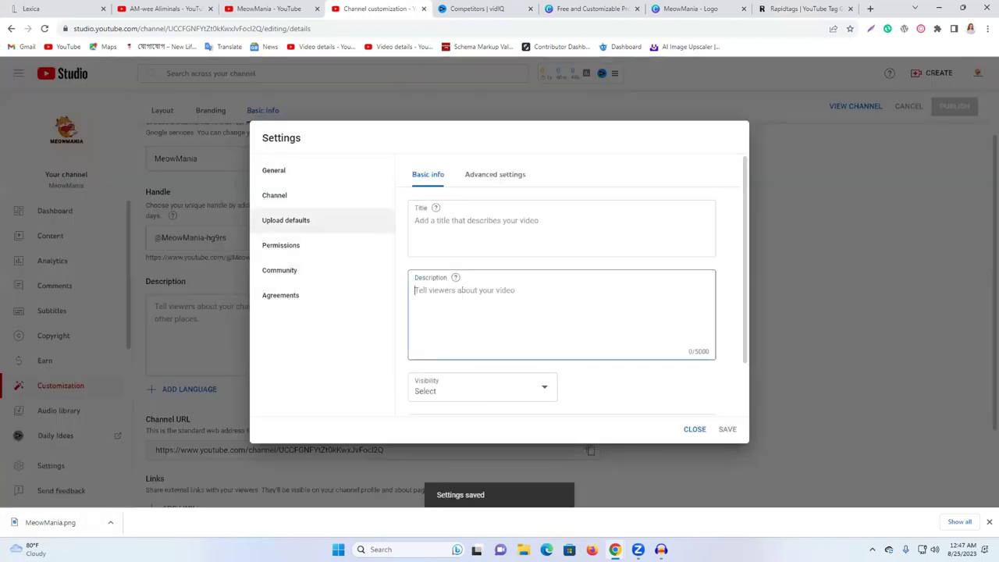
click(499, 176)
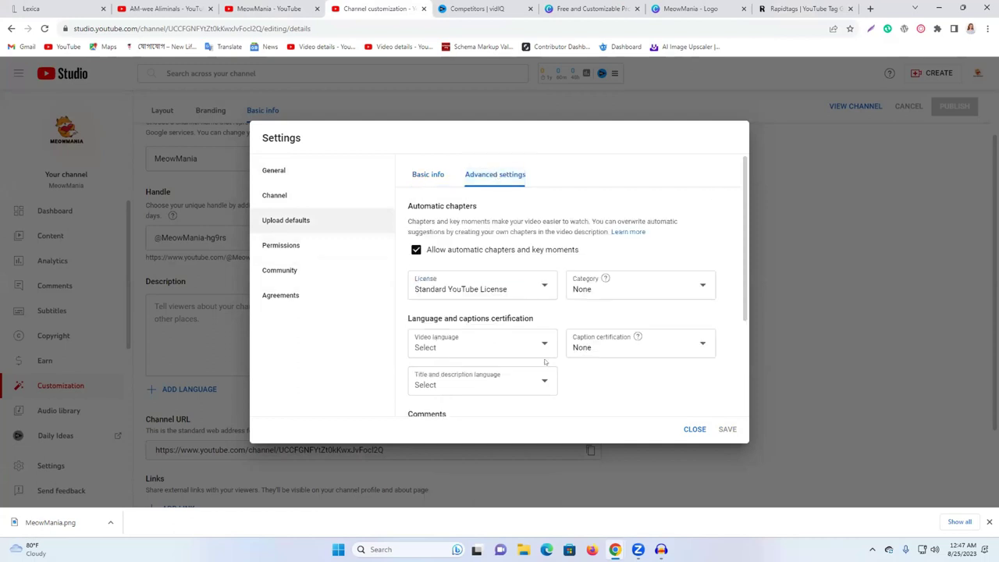
scroll(544, 362, down, 2)
click(285, 248)
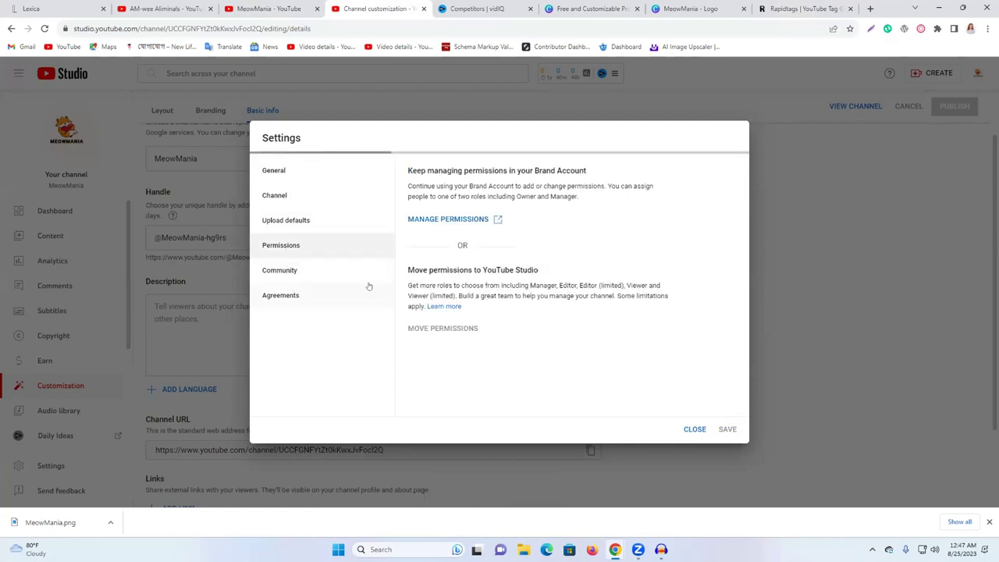
Step: Review the channel's advanced settings and feature eligibility, expanding the requirements for the intermediate and advanced features
click(274, 195)
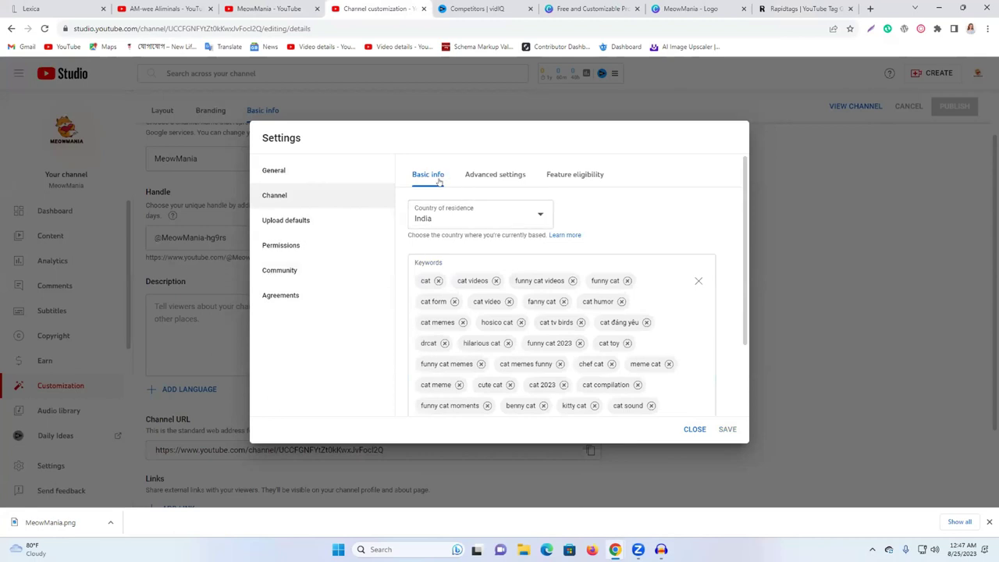
click(494, 174)
click(574, 174)
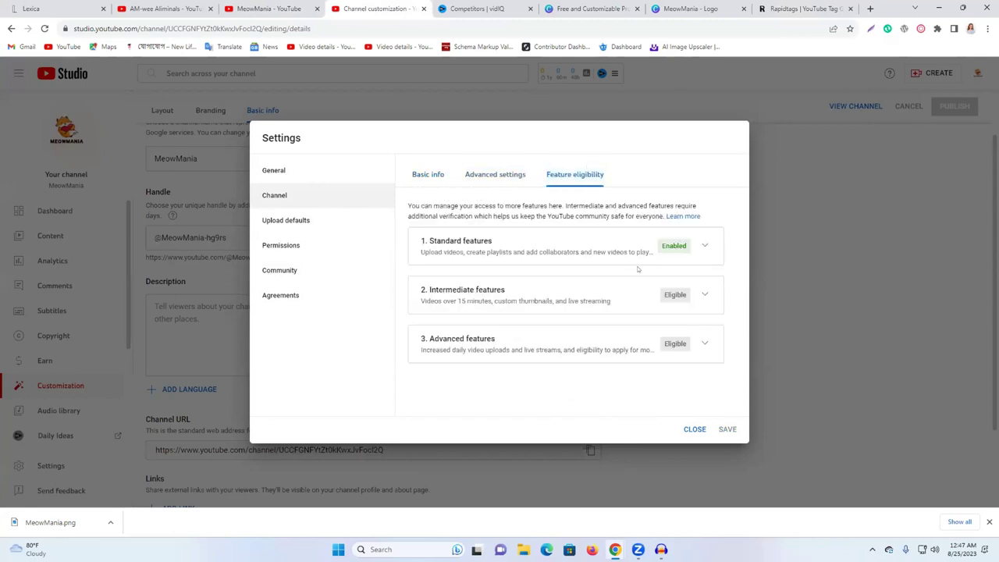
click(703, 295)
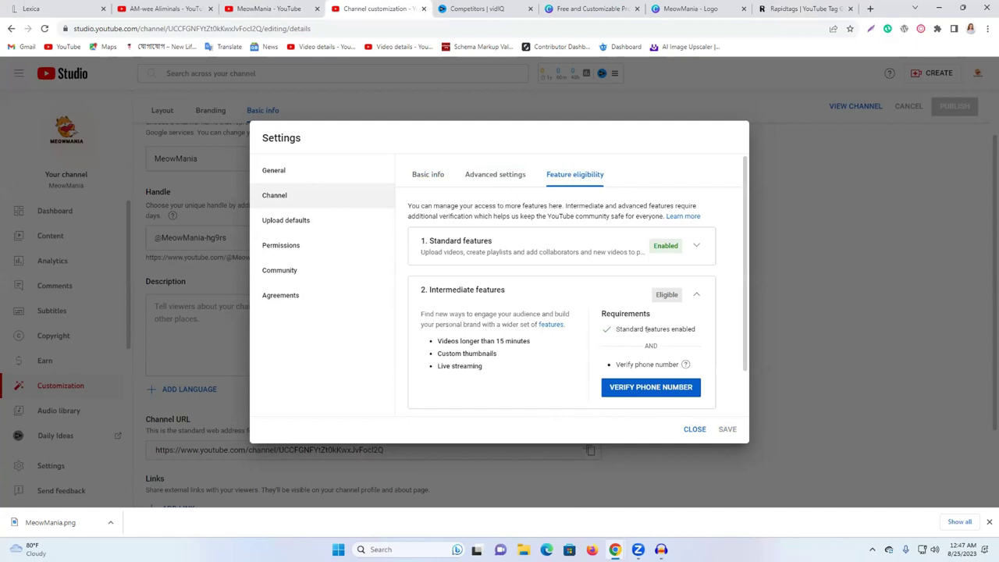
scroll(625, 359, down, 1)
click(694, 383)
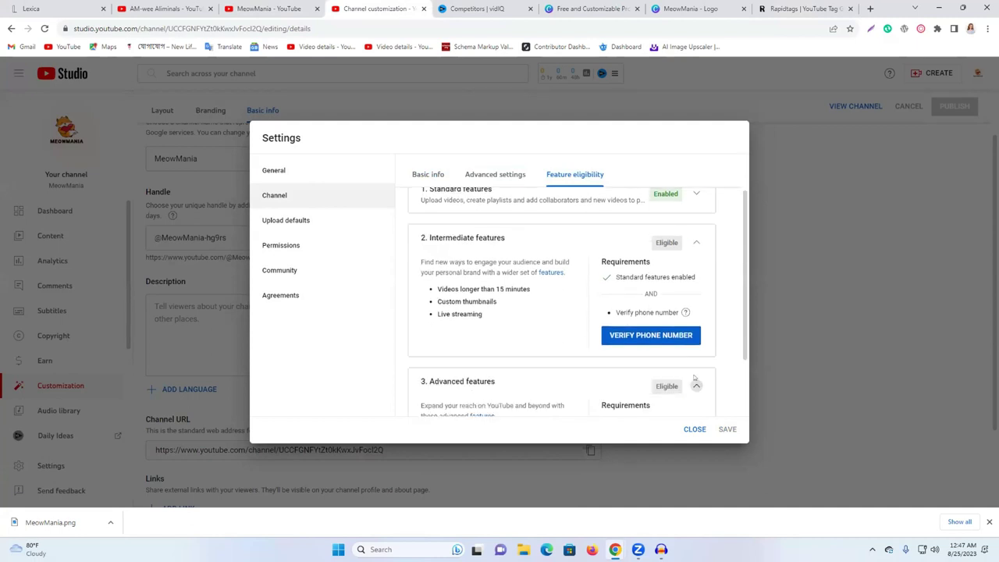
scroll(664, 378, down, 2)
scroll(636, 373, down, 1)
scroll(603, 297, up, 3)
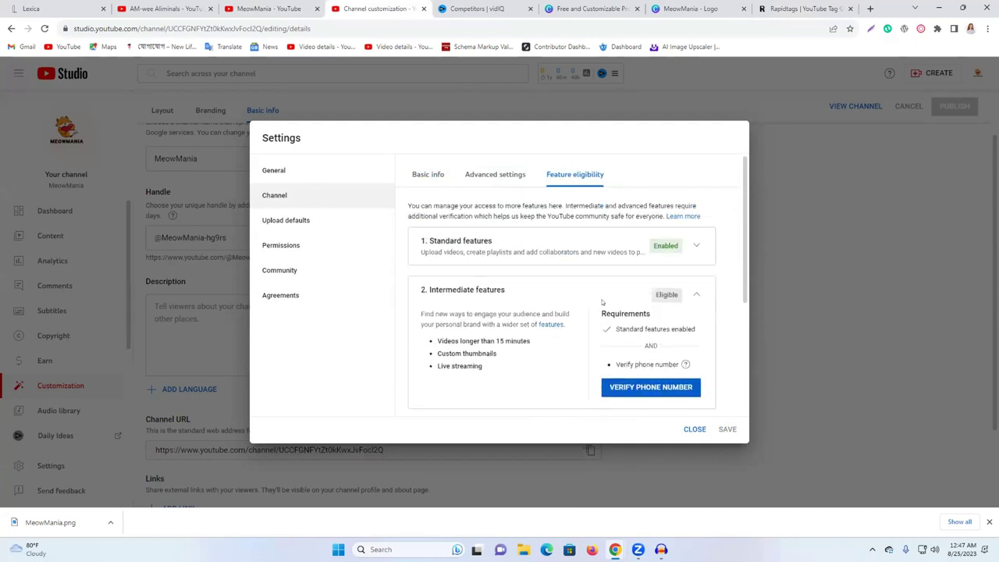
Step: Look through the upload defaults, permissions, community and agreements settings, and close the settings without changes
click(427, 174)
click(286, 220)
click(281, 245)
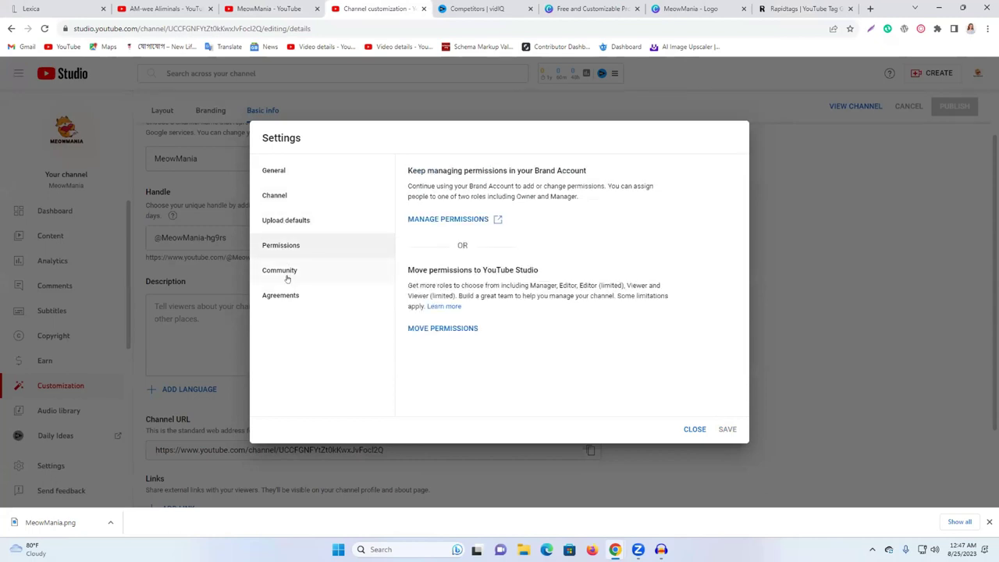
click(287, 273)
click(347, 294)
click(694, 428)
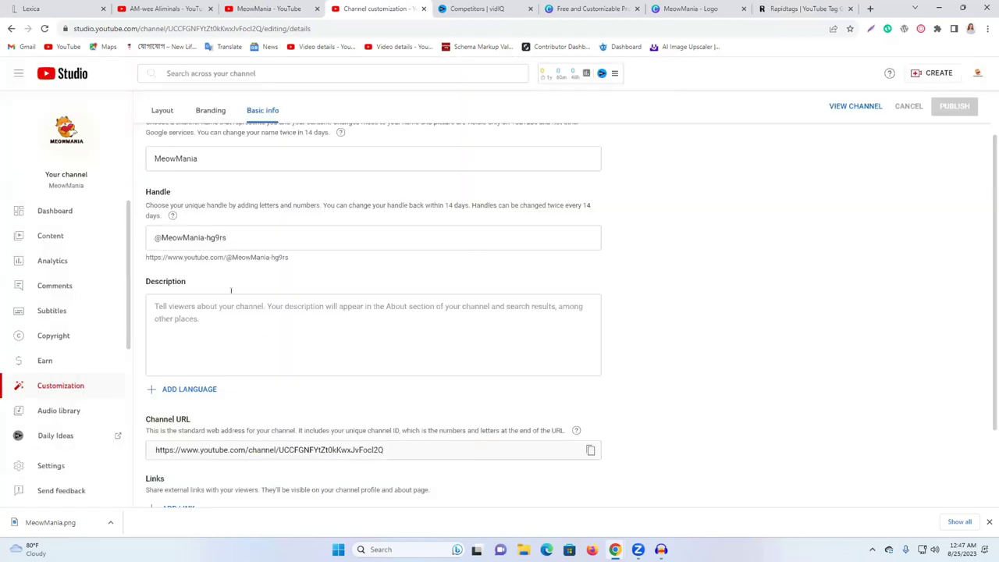
Step: View the public MeowMania channel page, and browse the Shorts on the AM-wee Aliminals channel as an example
click(977, 73)
click(869, 135)
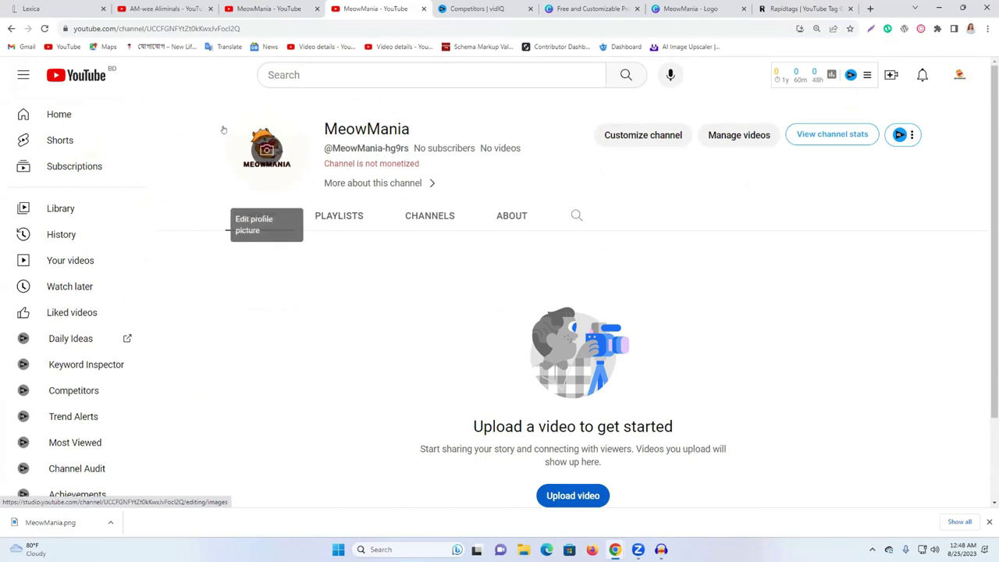
click(164, 9)
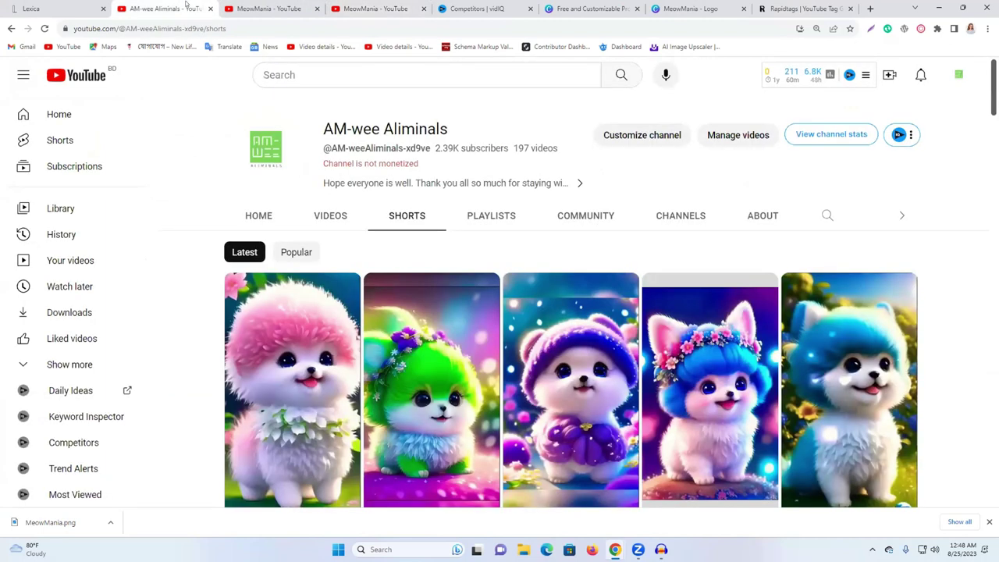
scroll(504, 379, down, 2)
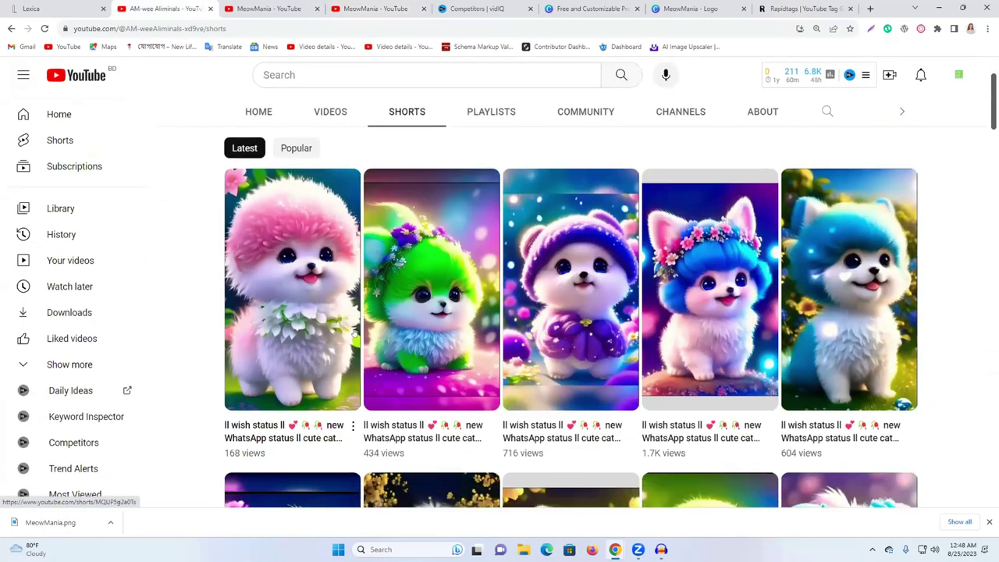
scroll(719, 334, down, 3)
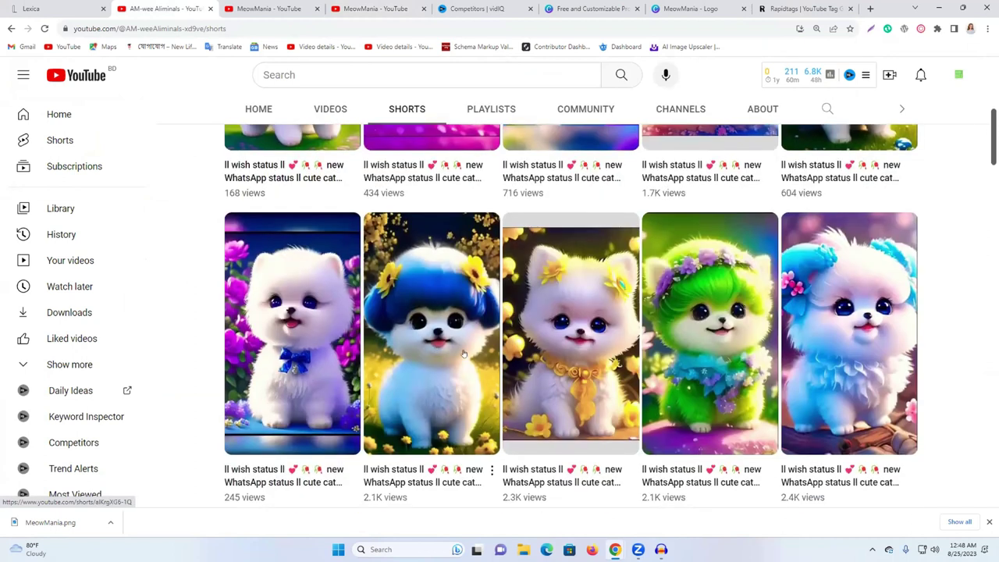
scroll(795, 307, down, 3)
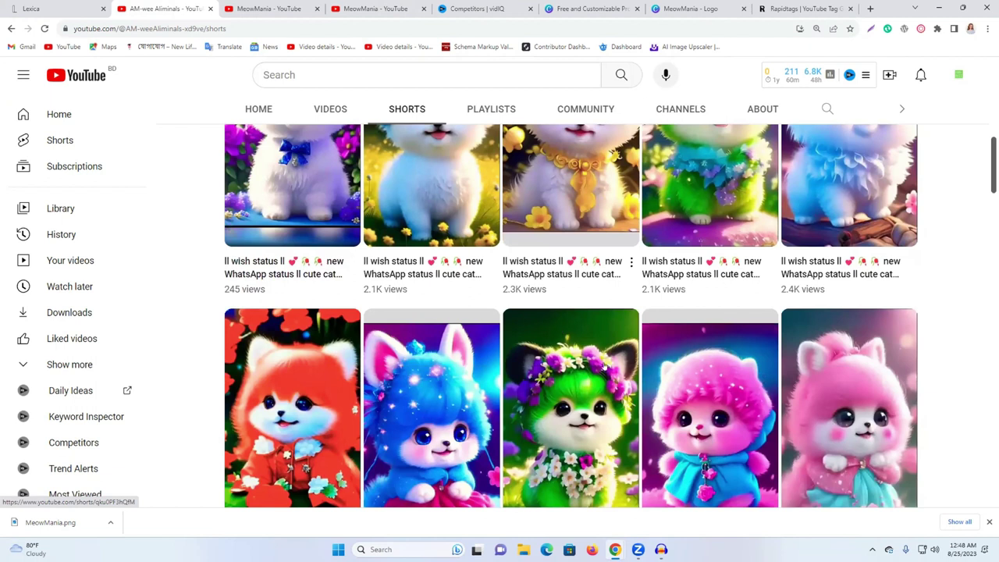
scroll(613, 372, down, 2)
scroll(612, 373, down, 2)
scroll(460, 344, down, 3)
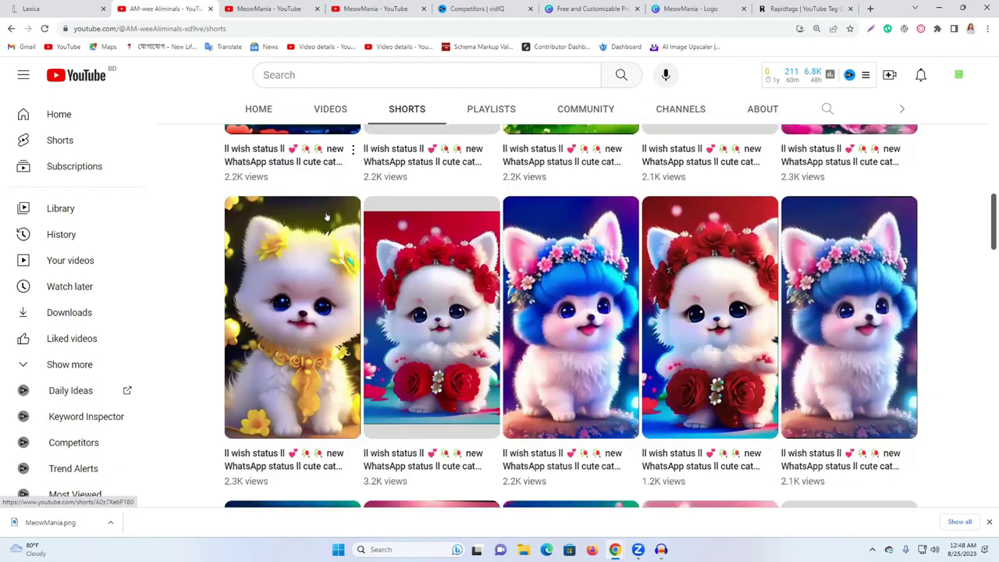
scroll(406, 295, up, 3)
scroll(521, 320, down, 15)
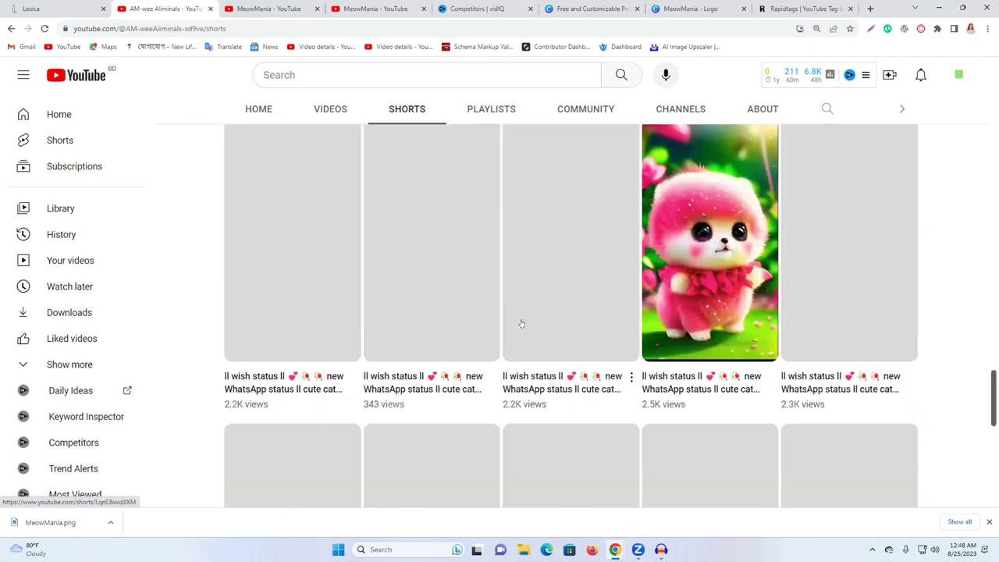
Step: Examine the AI-generated cat and animal Shorts on the AM-wee Aliminals channel, comparing thumbnails, titles and view counts
scroll(522, 322, down, 10)
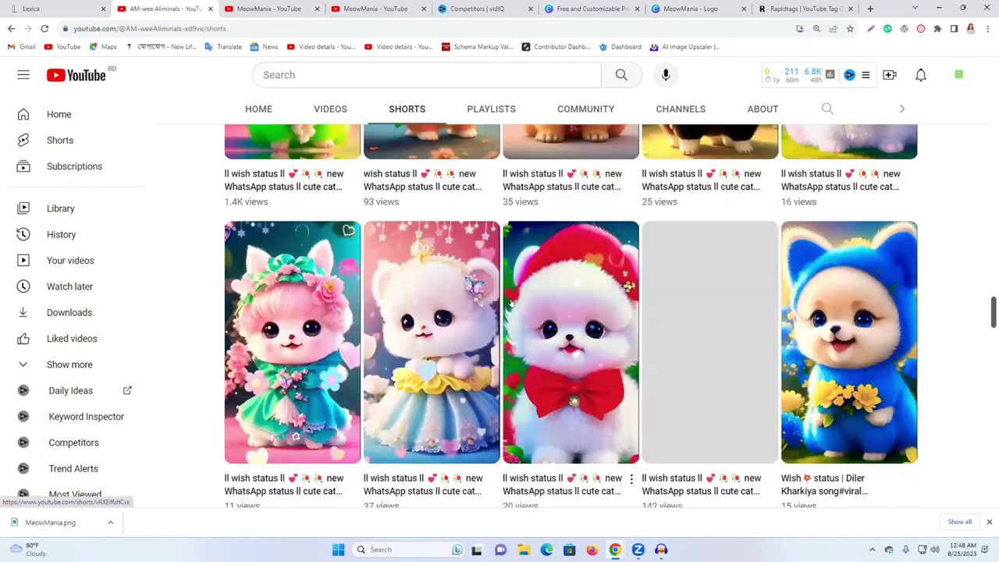
scroll(404, 133, down, 2)
scroll(278, 283, down, 8)
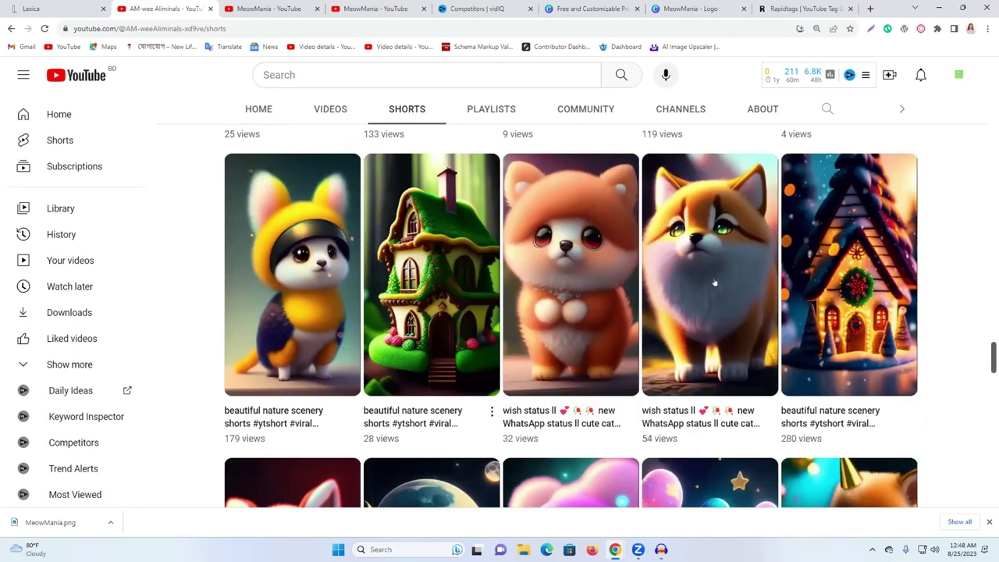
scroll(493, 295, down, 3)
scroll(494, 294, up, 1)
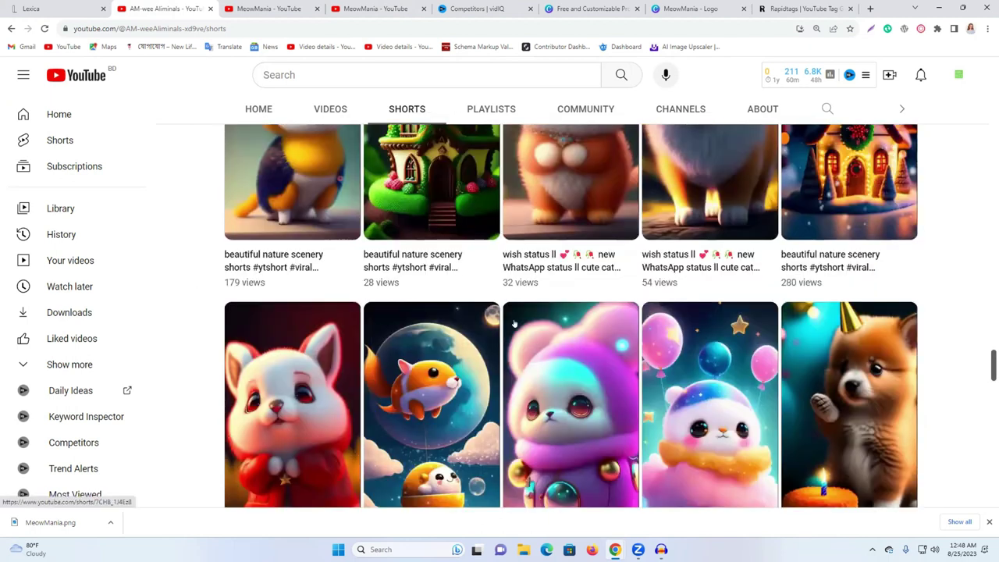
scroll(493, 295, down, 4)
scroll(591, 287, down, 5)
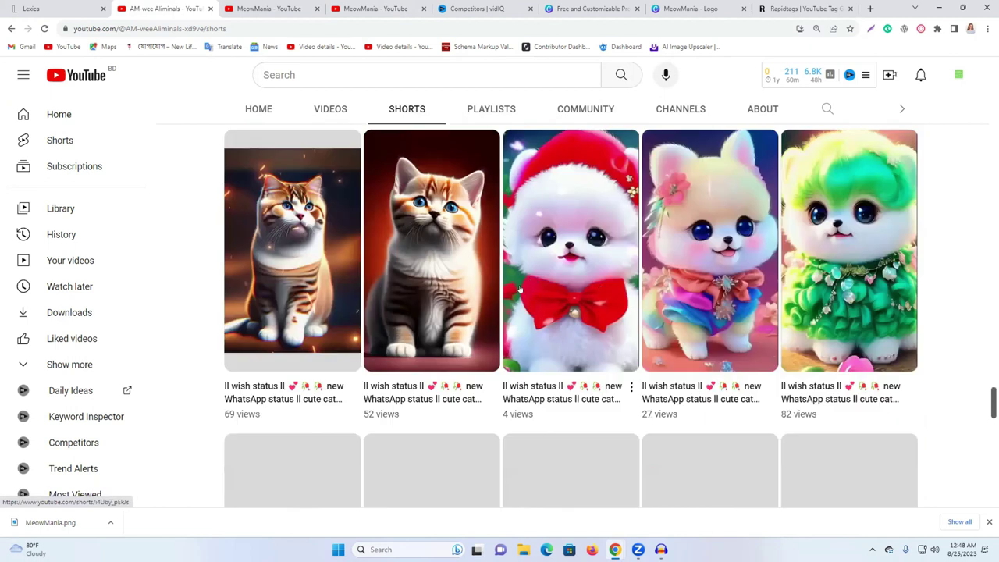
scroll(601, 294, down, 6)
scroll(621, 299, down, 7)
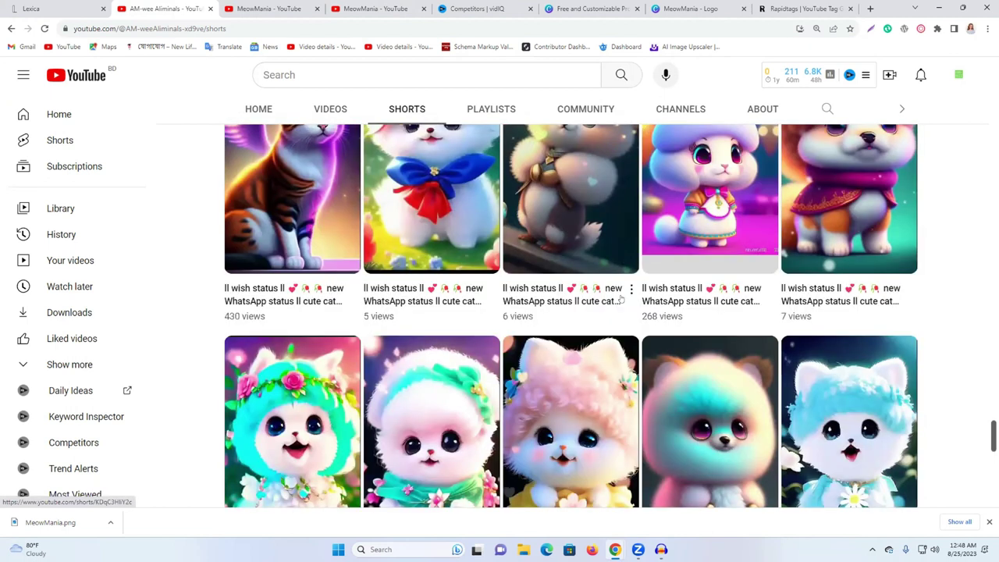
scroll(610, 314, down, 8)
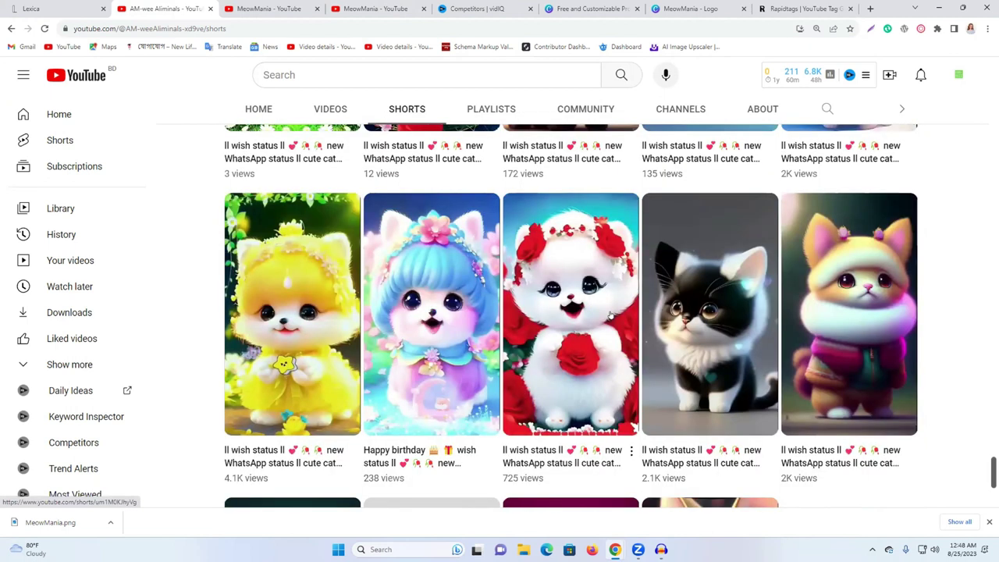
scroll(610, 314, down, 5)
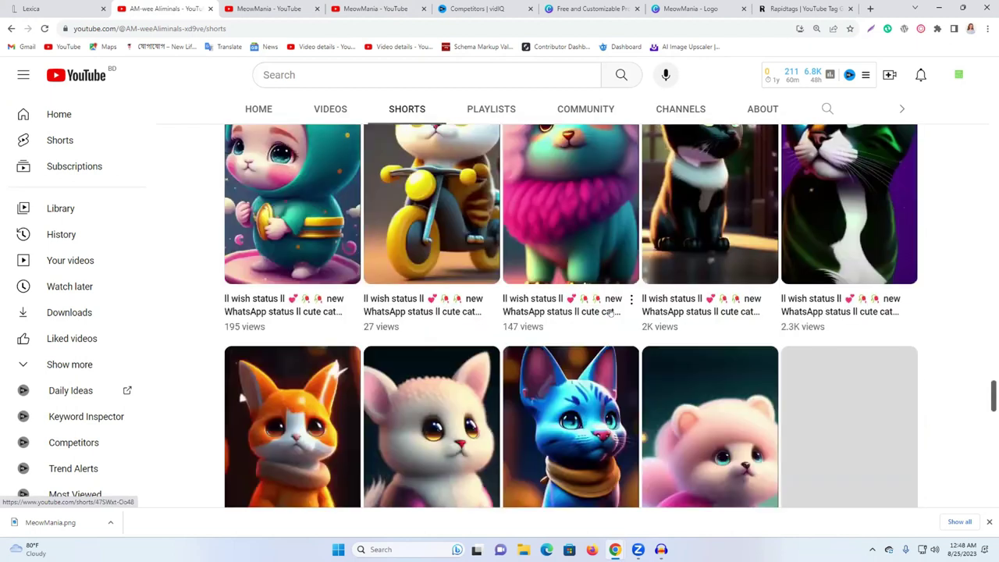
scroll(805, 330, down, 3)
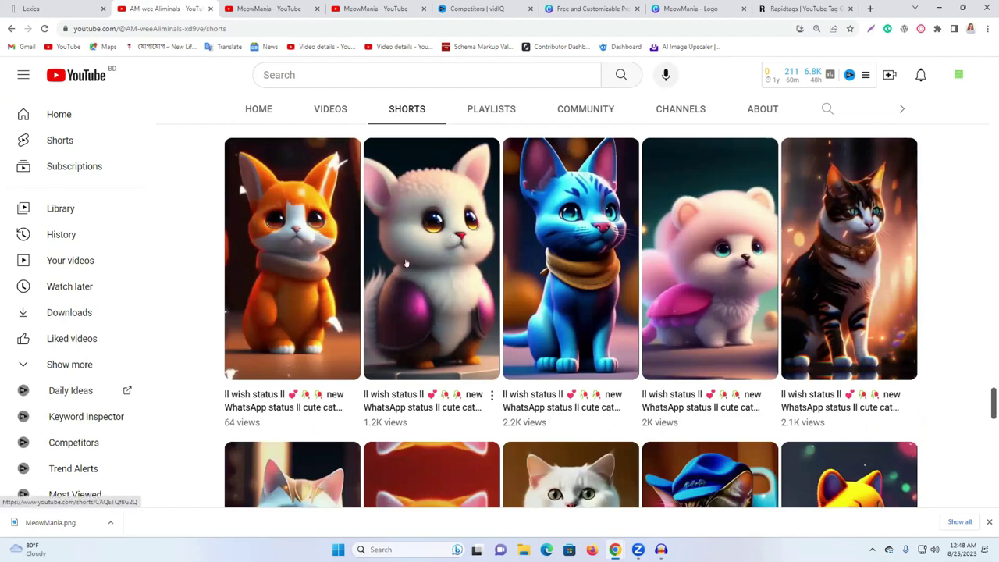
scroll(780, 231, down, 3)
Step: Switch to the Lexica site and search its images for "cat"
click(61, 5)
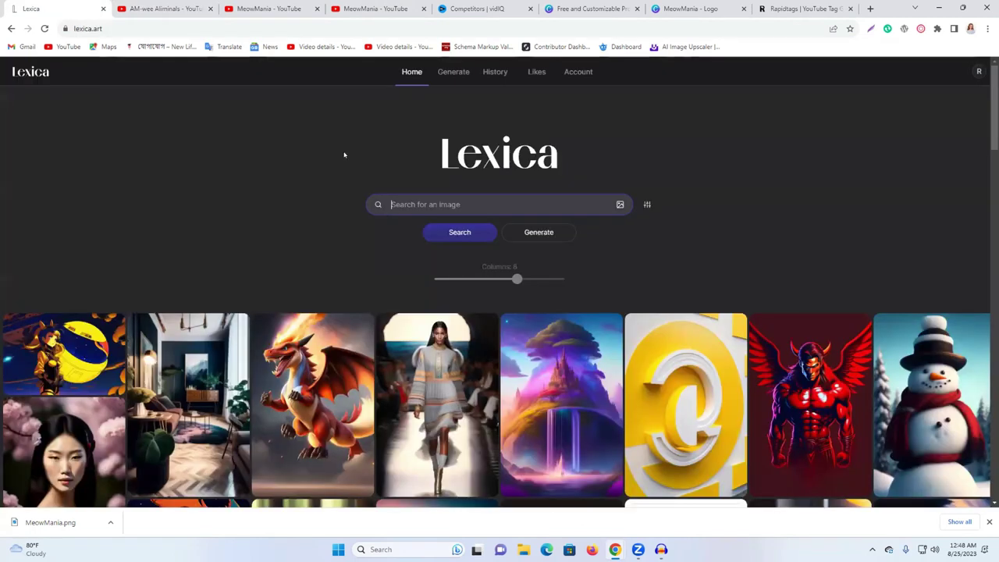
text(cat)
key(Return)
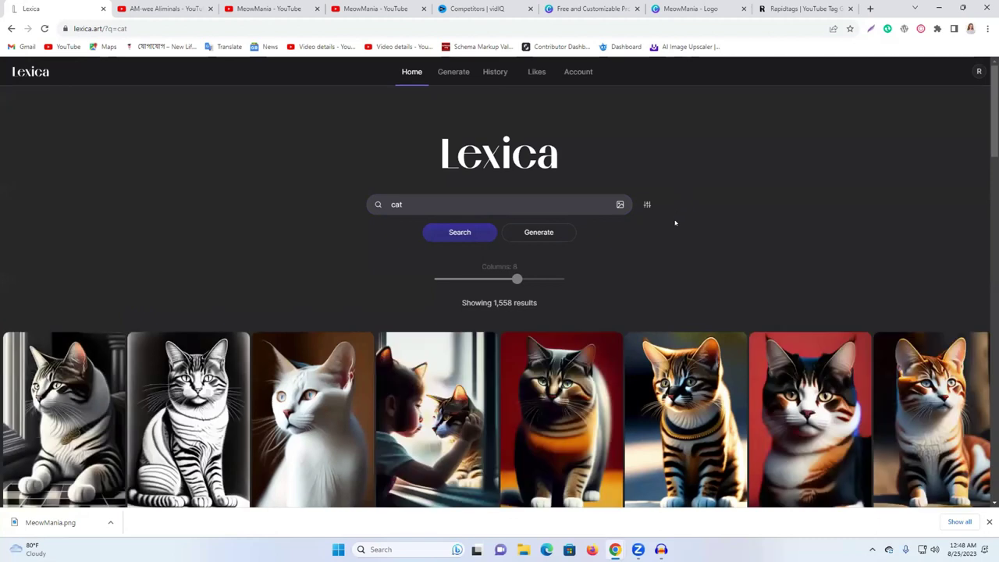
Step: Look through the cat image results on Lexica for styles suitable for the channel's content
scroll(721, 199, down, 3)
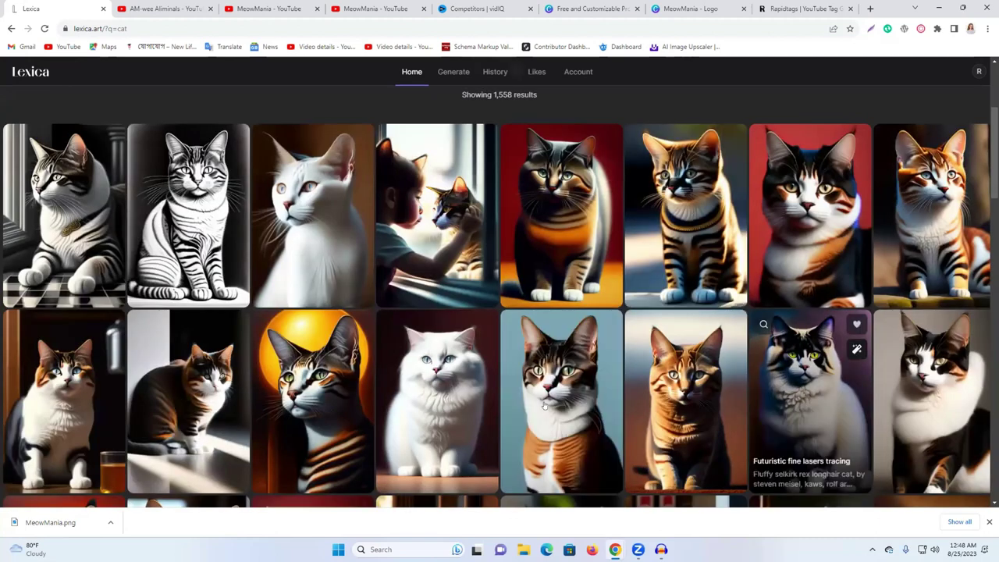
scroll(544, 363, down, 4)
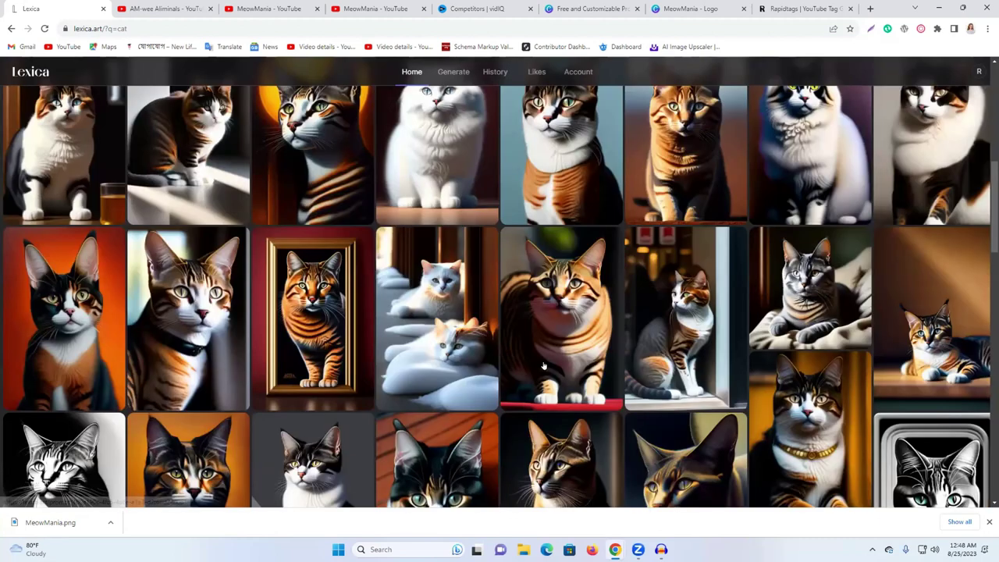
scroll(544, 364, down, 5)
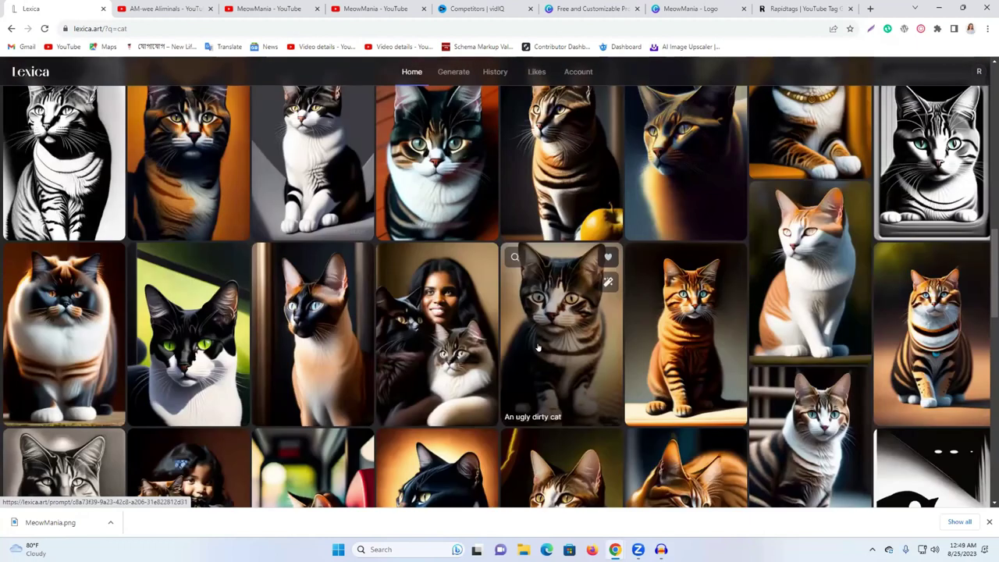
scroll(540, 348, down, 2)
scroll(536, 272, down, 5)
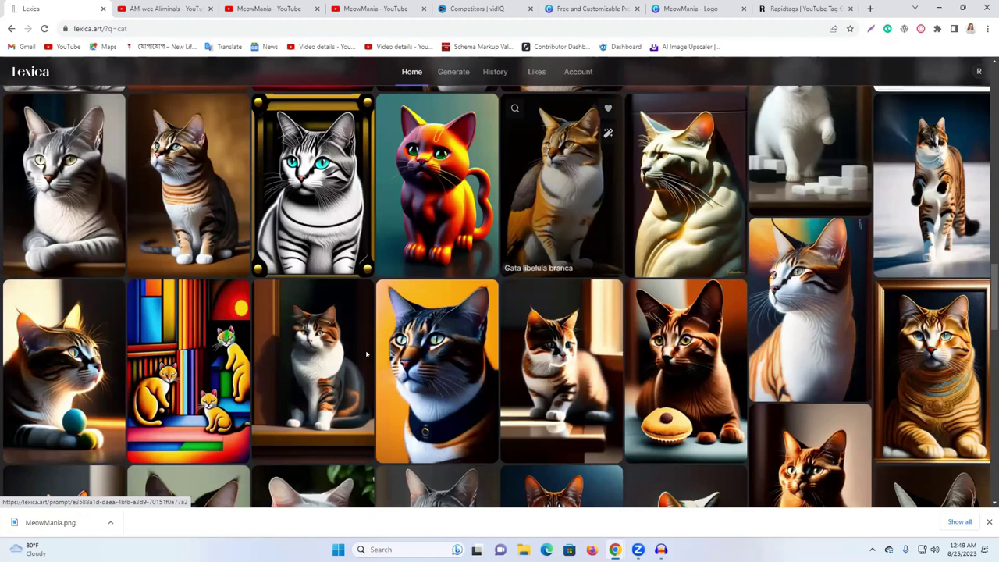
scroll(476, 390, down, 5)
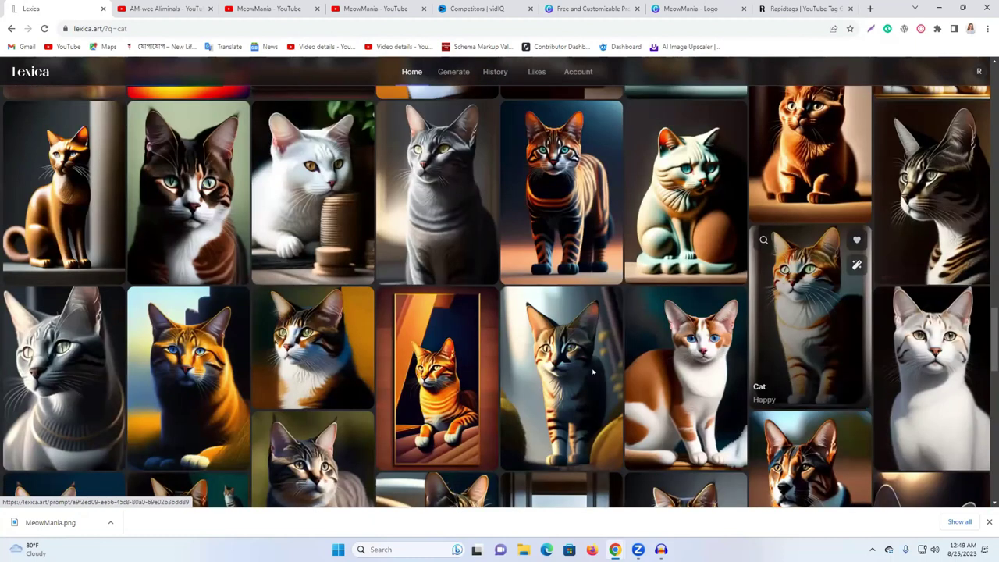
scroll(593, 372, down, 5)
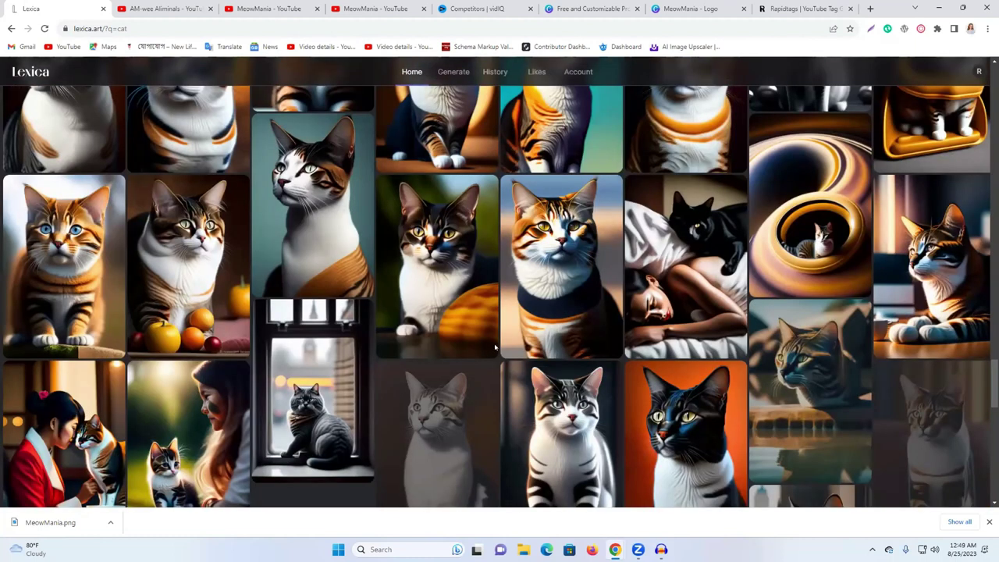
scroll(495, 348, down, 5)
scroll(492, 355, down, 5)
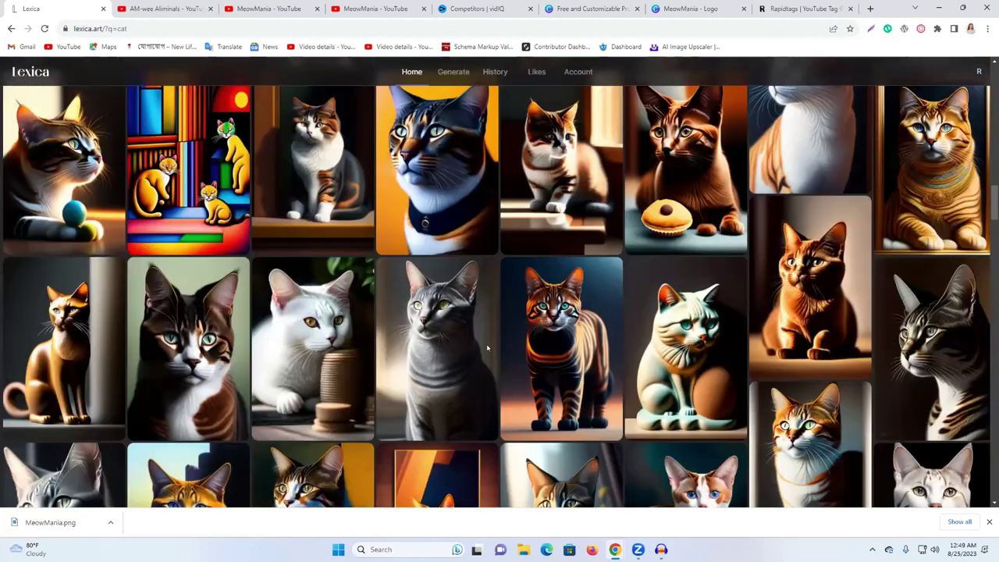
scroll(487, 347, down, 5)
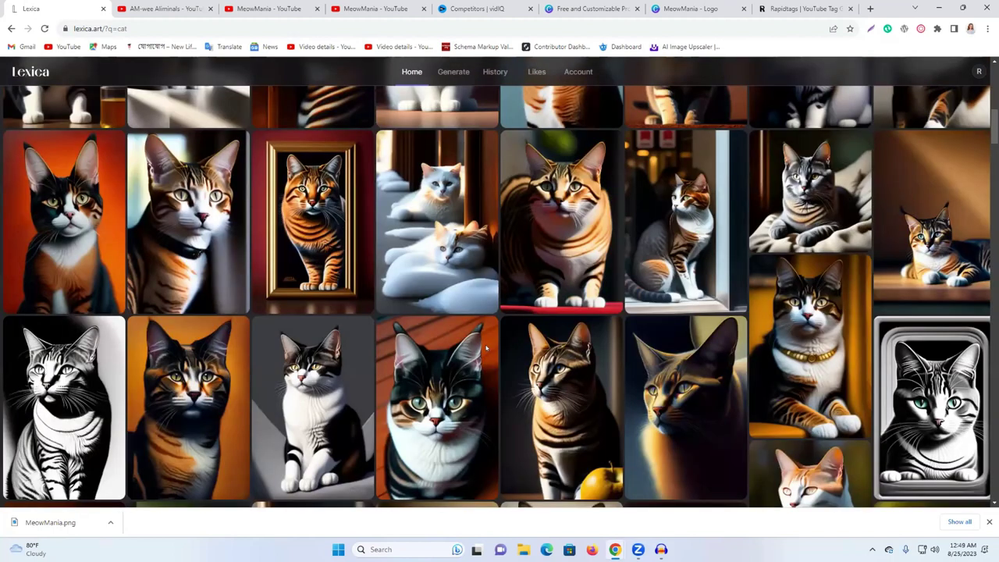
Step: Clear the cat search and return to Lexica's home gallery
key(Home)
double_click(428, 203)
key(BackSpace)
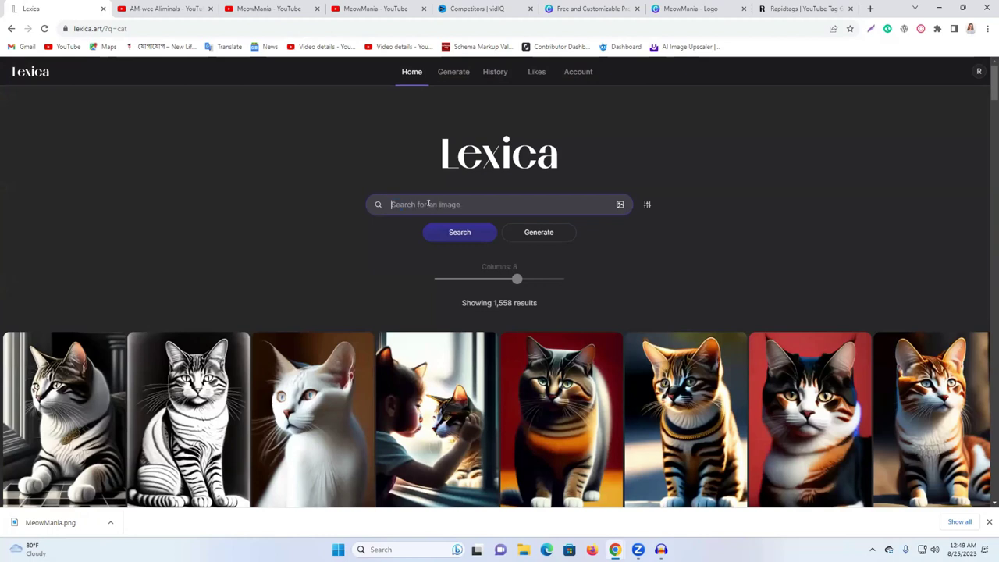
click(30, 71)
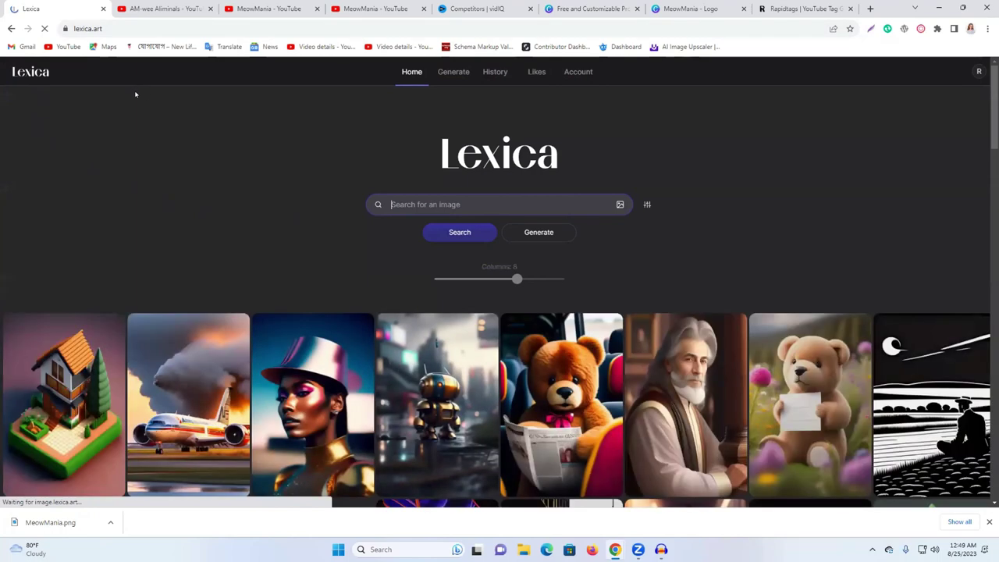
Step: Open the image of animals gathered around a bonfire, view its variations, and close it
scroll(812, 256, down, 3)
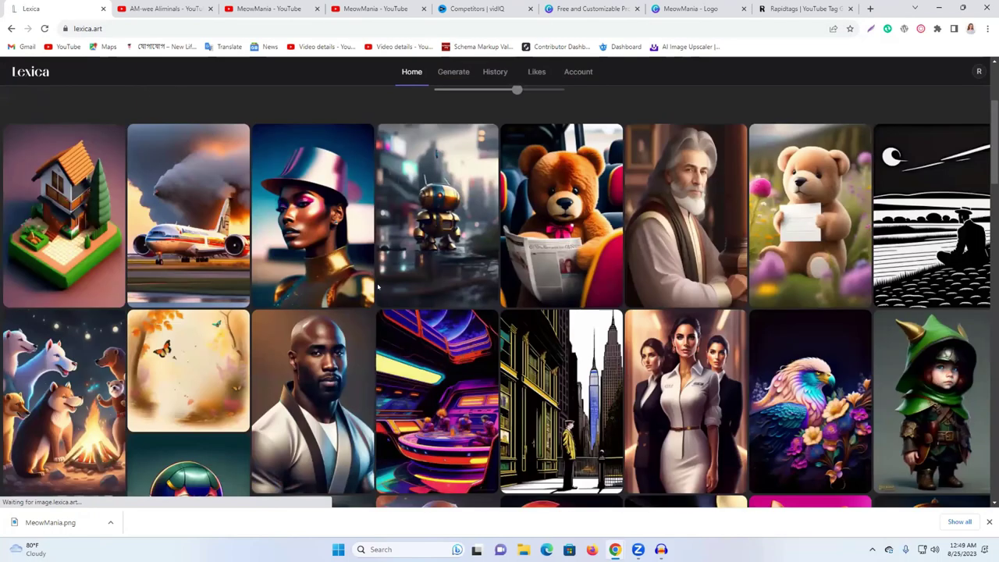
scroll(377, 288, down, 1)
scroll(312, 289, down, 1)
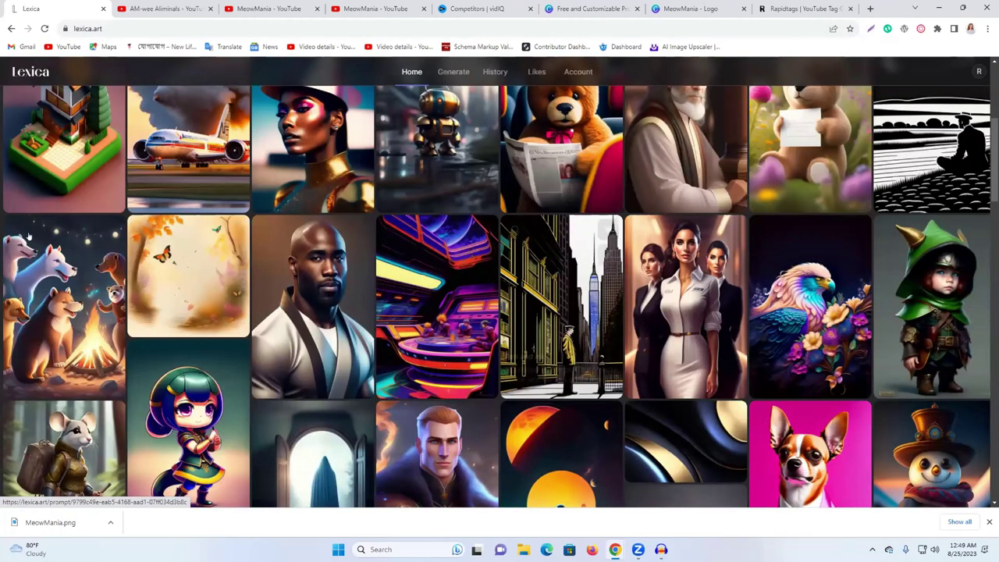
click(62, 304)
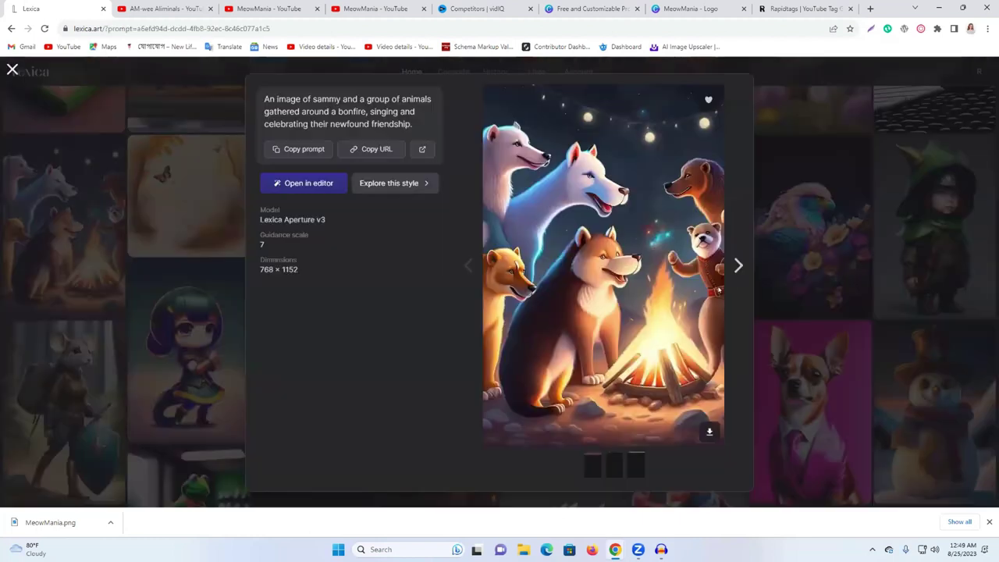
click(739, 265)
click(738, 265)
click(738, 265)
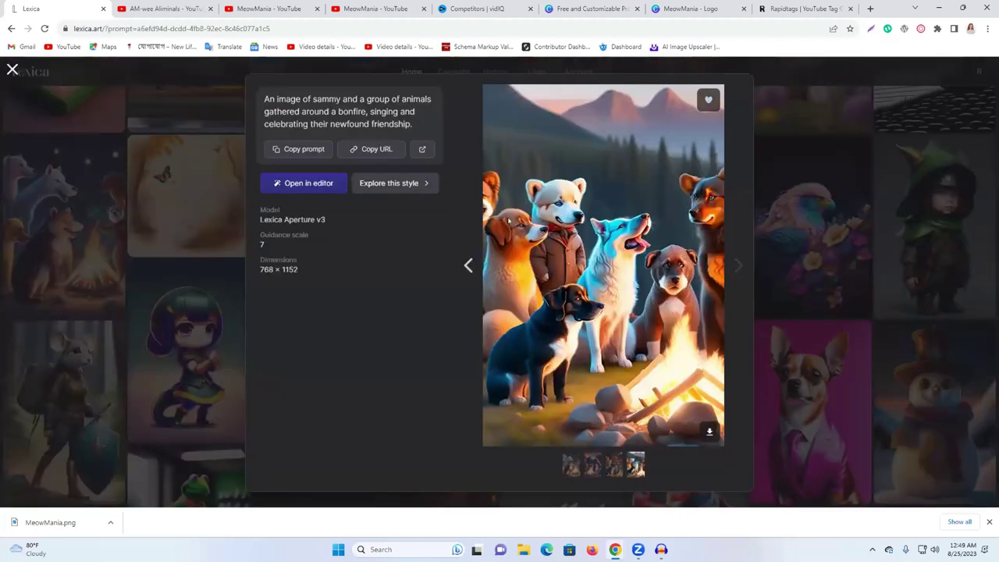
click(13, 69)
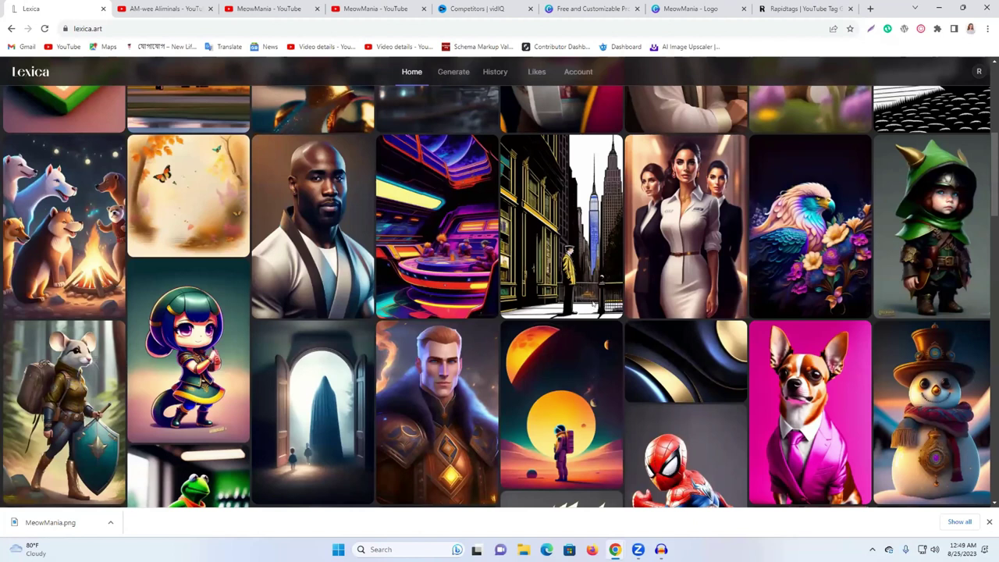
Step: Browse further through the Lexica gallery, open the image of various birds in the jungle, and view its variations
scroll(593, 305, down, 7)
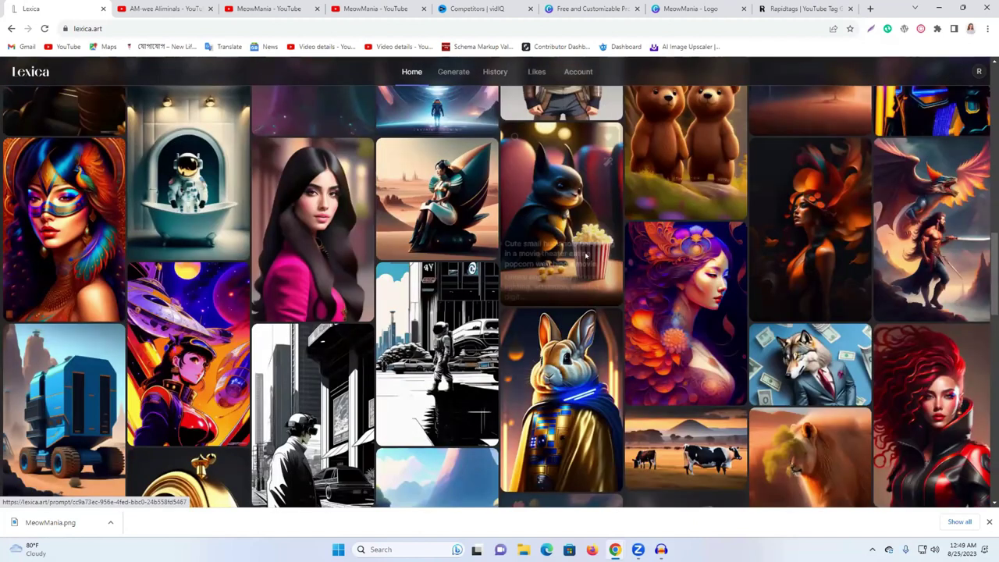
scroll(843, 266, down, 4)
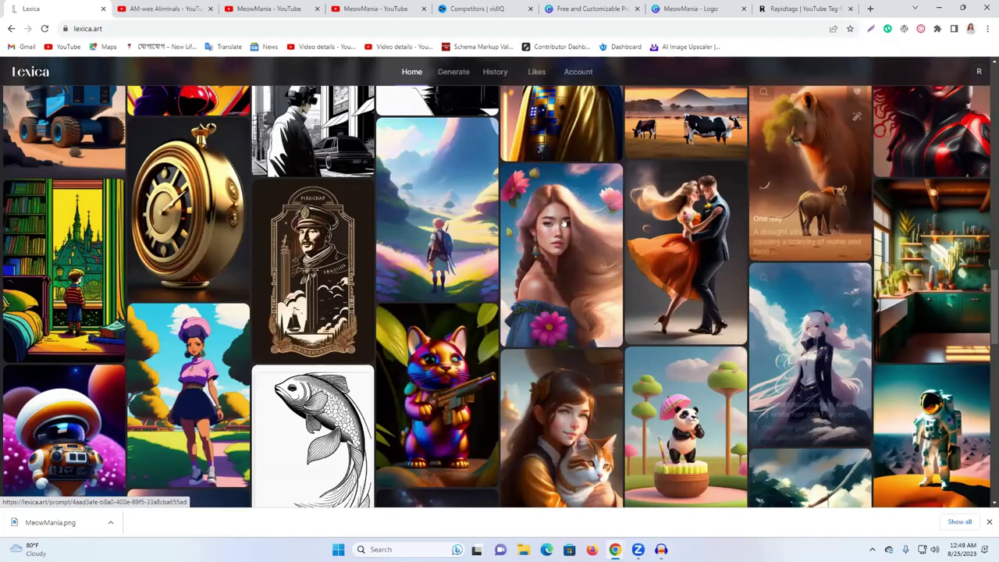
scroll(944, 316, up, 2)
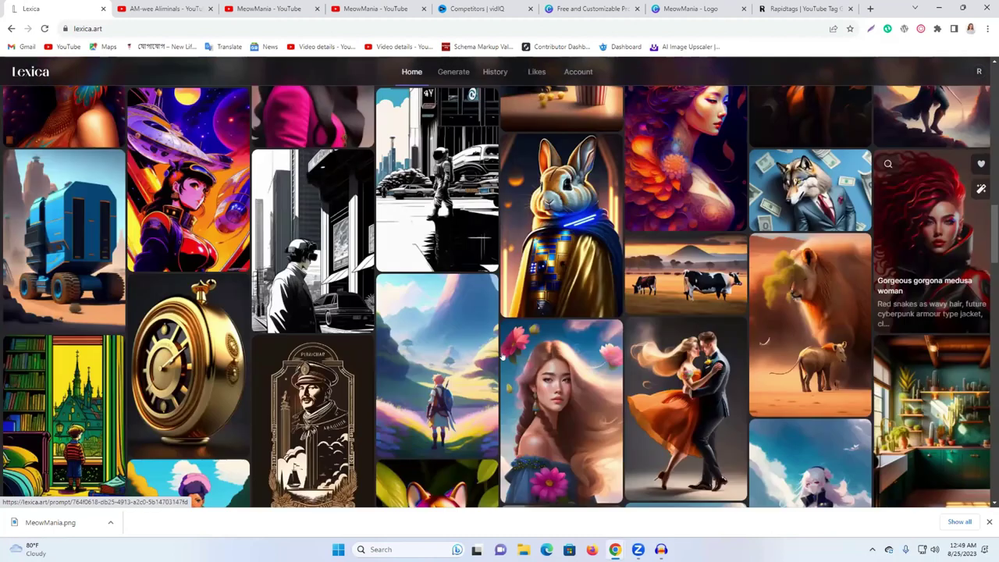
scroll(461, 206, down, 5)
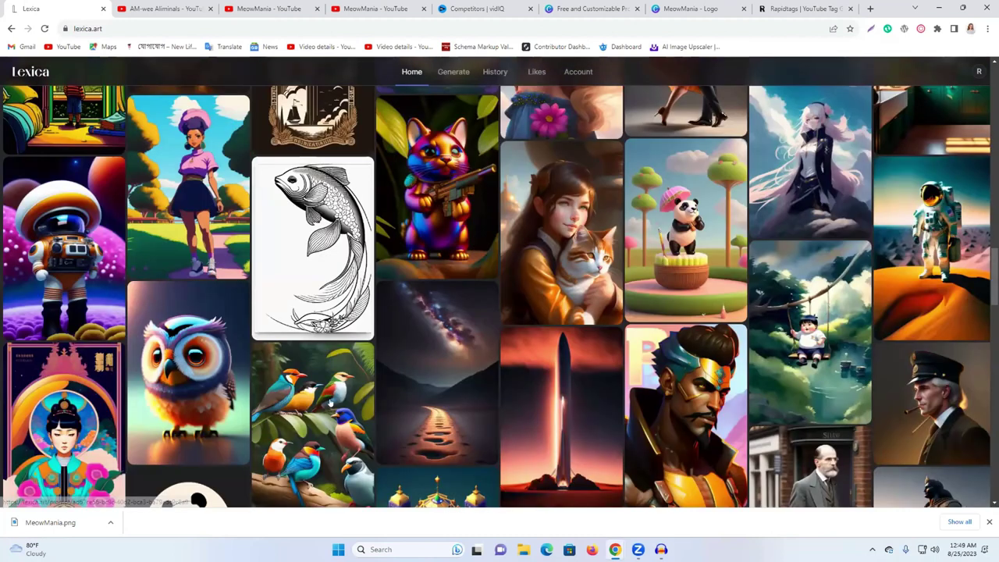
click(313, 390)
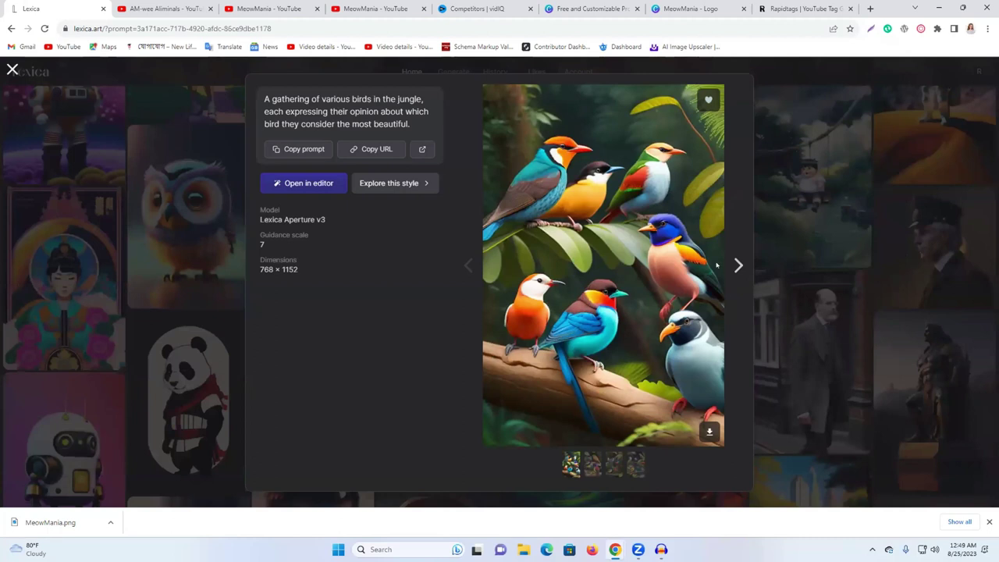
click(729, 265)
click(729, 264)
click(728, 264)
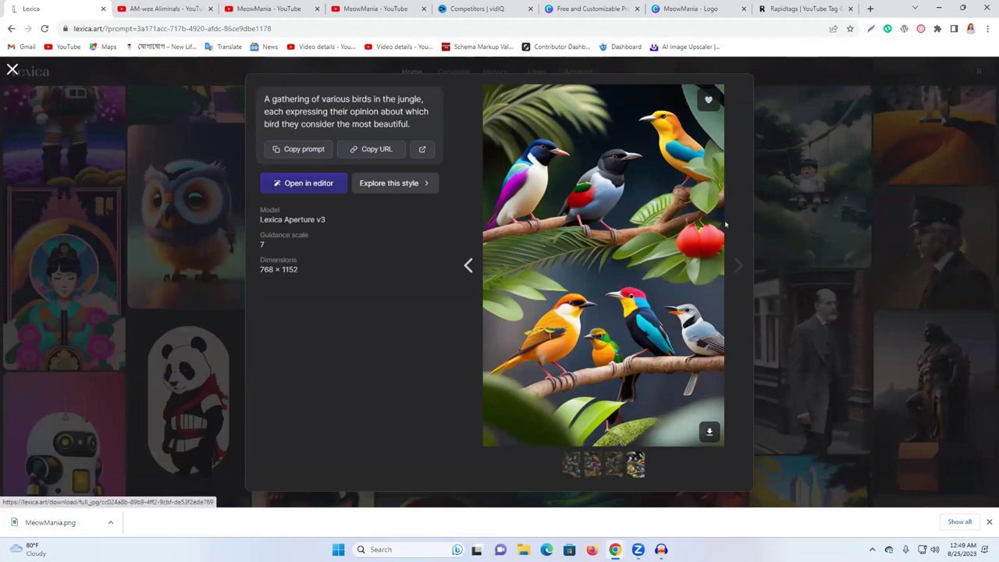
Step: Open WhatsApp Web in a new tab and show the self-message chat containing the animal images
click(870, 9)
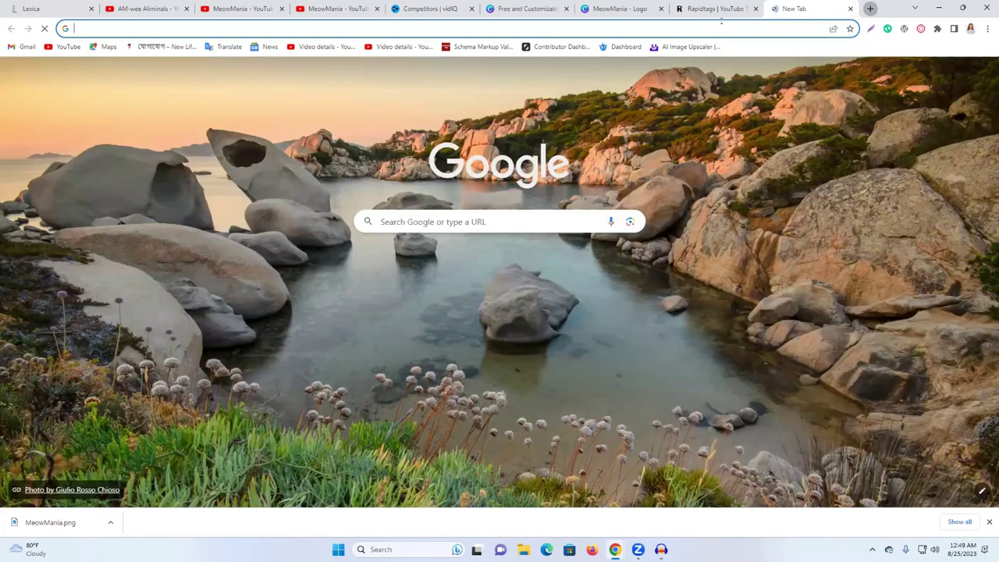
text(web.whatsapp.com)
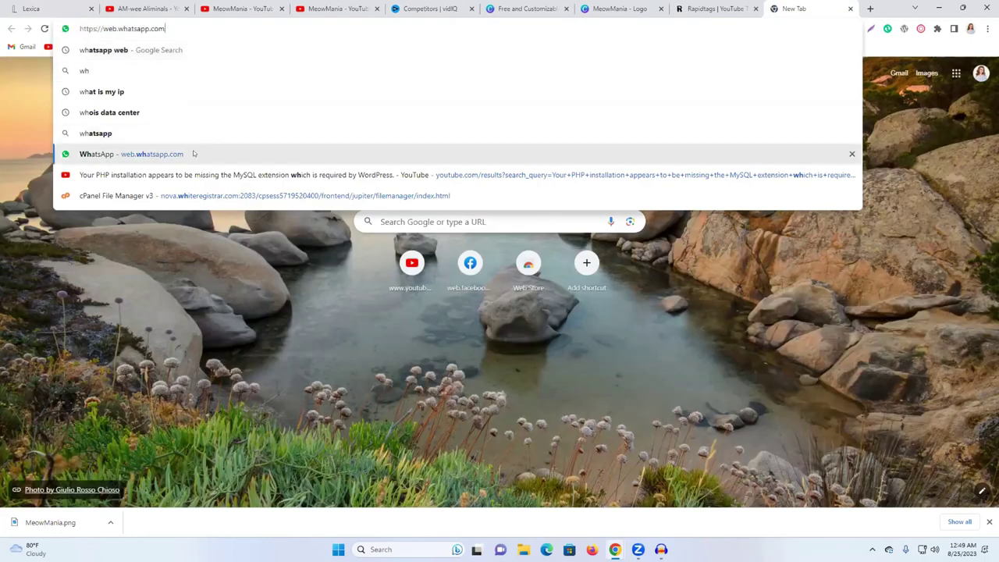
click(195, 153)
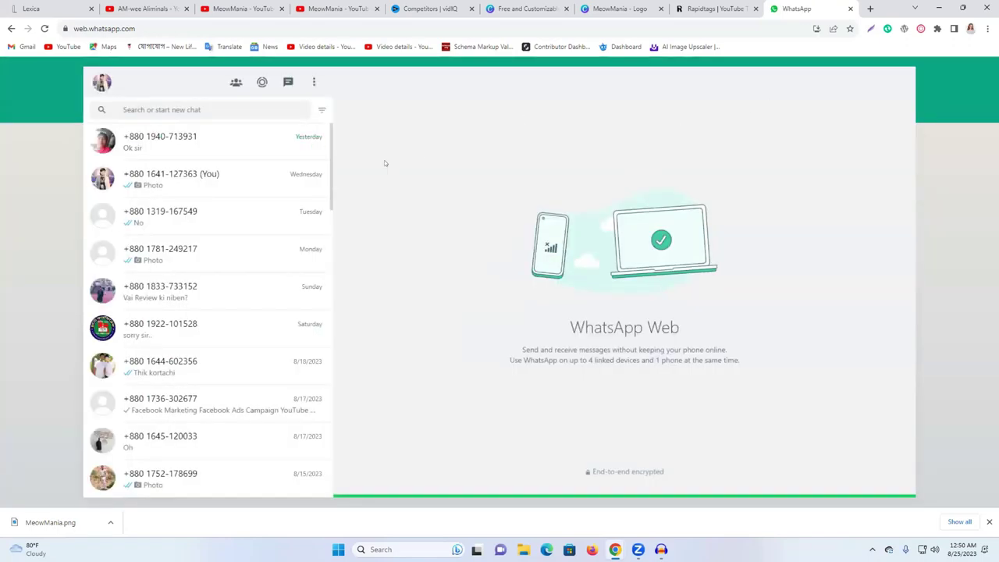
click(279, 189)
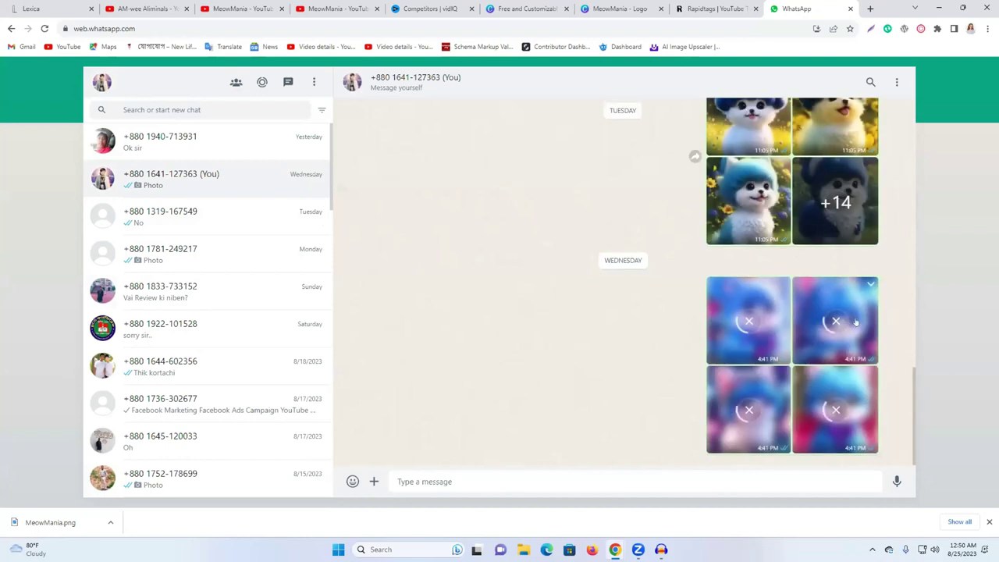
Step: Look back through the earlier batches of animal images in the self-message chat
scroll(796, 307, up, 2)
scroll(796, 307, up, 1)
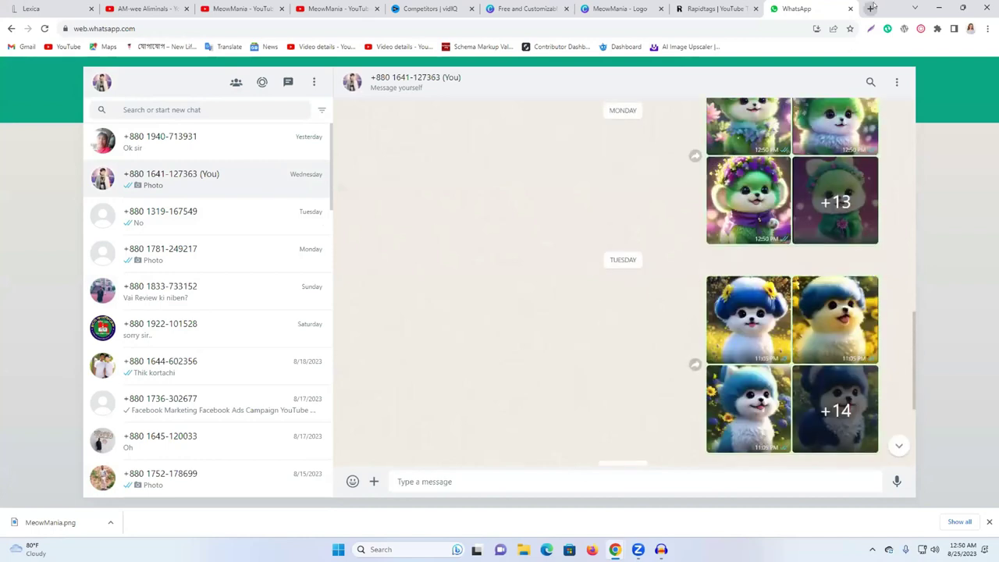
Step: Search Google for "cat" in a new tab, switch to the image results and look through them
click(870, 8)
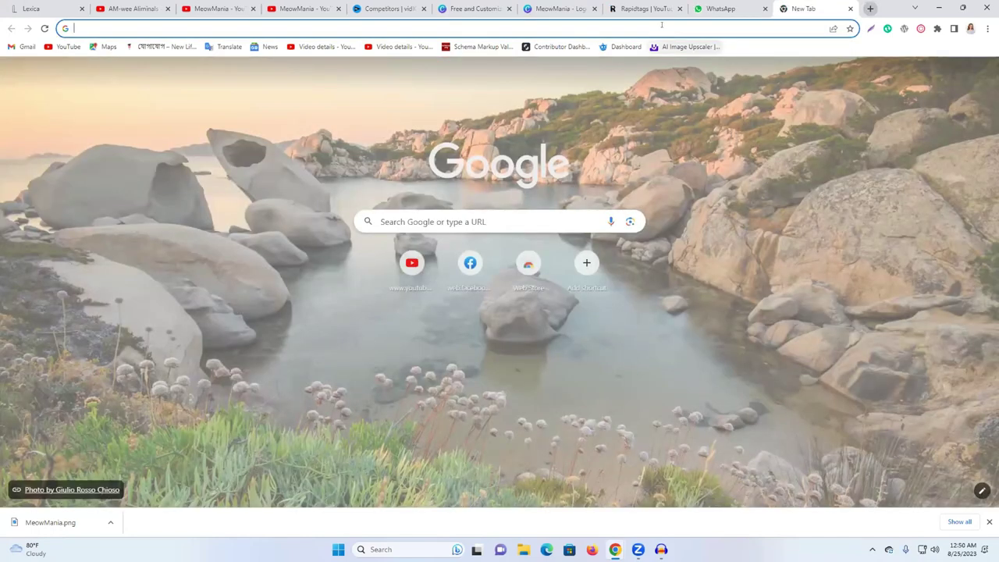
click(661, 24)
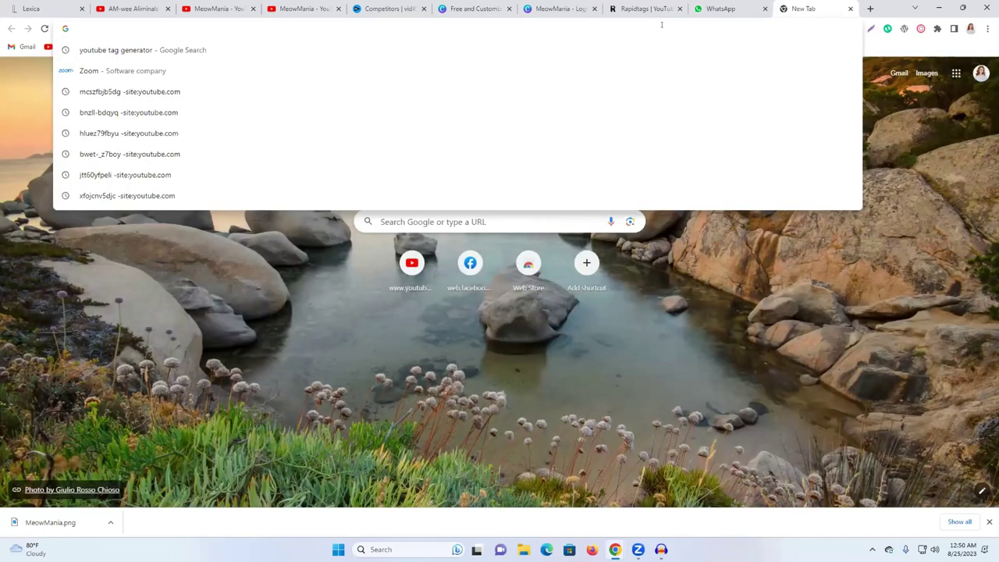
text(cat)
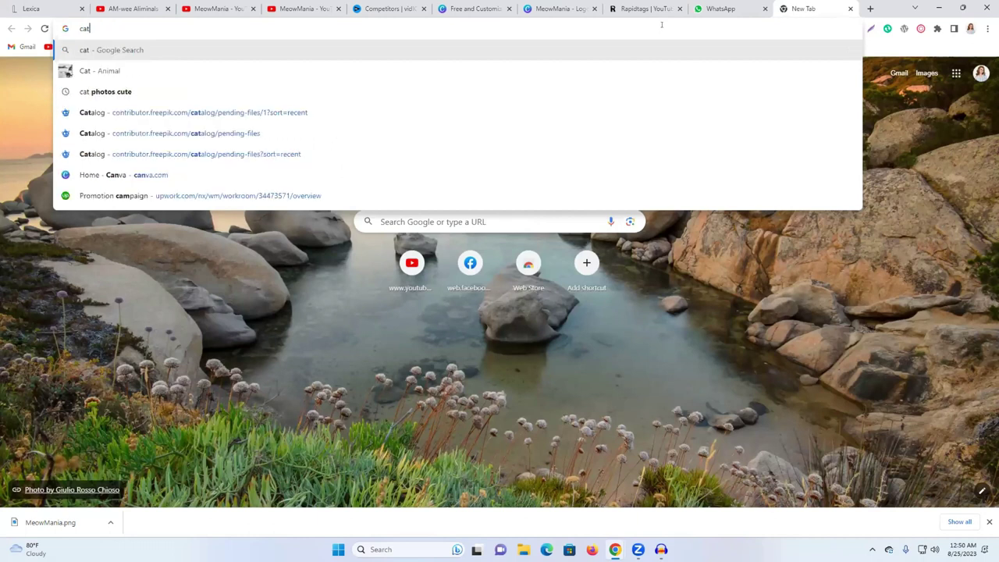
key(Return)
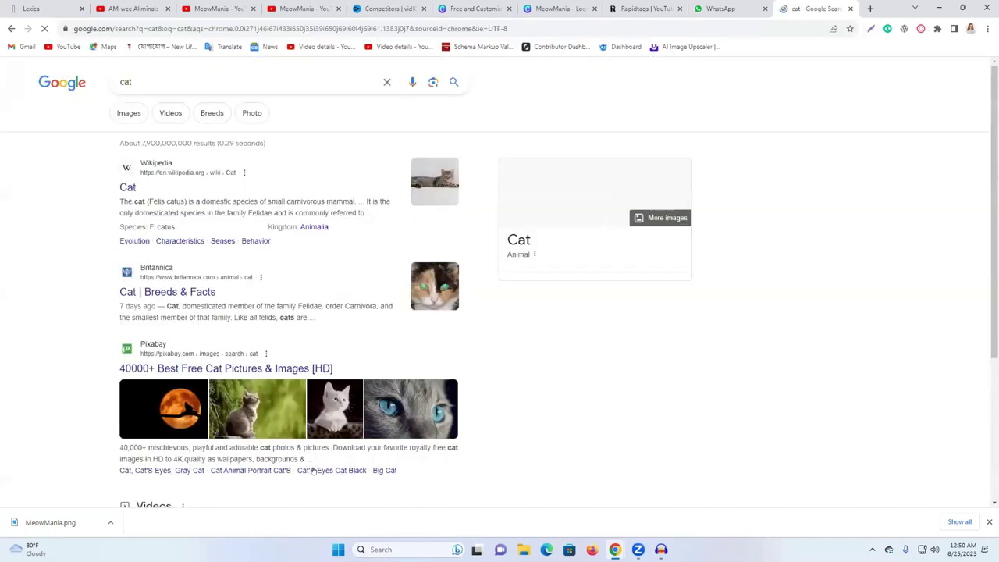
click(129, 113)
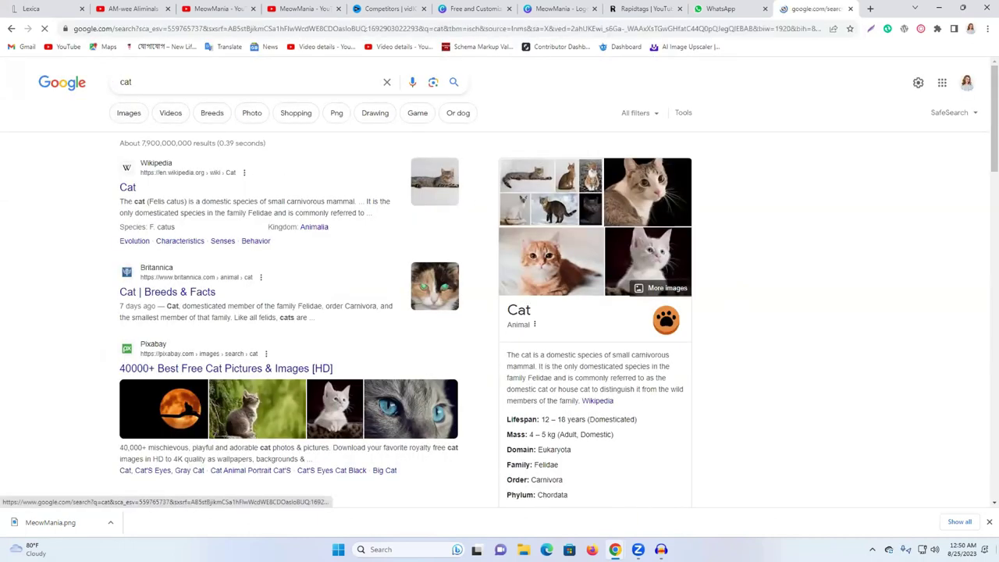
scroll(404, 373, down, 3)
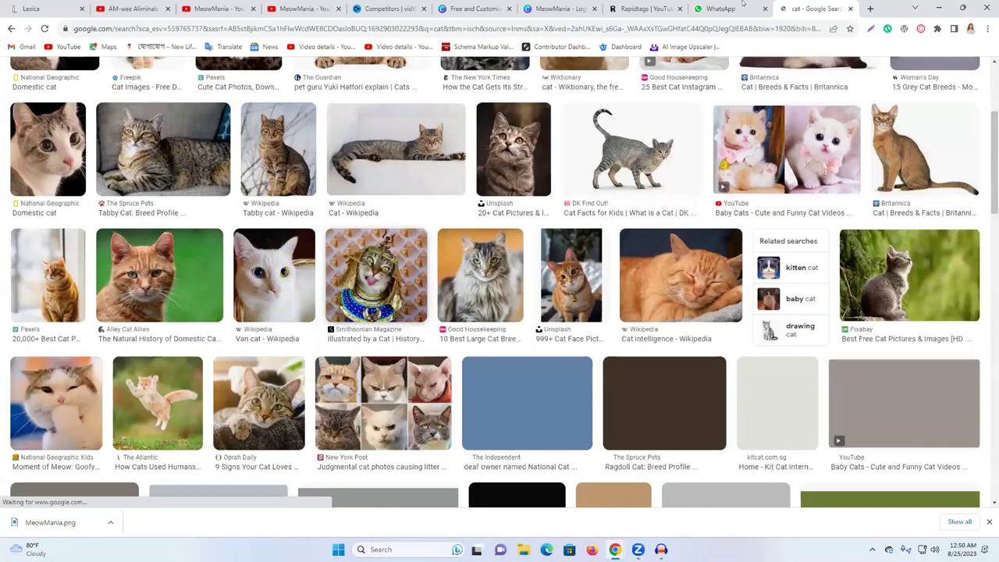
Step: Revisit the WhatsApp chat and the MeowMania channel, and browse further down the Google image results for cats
click(742, 6)
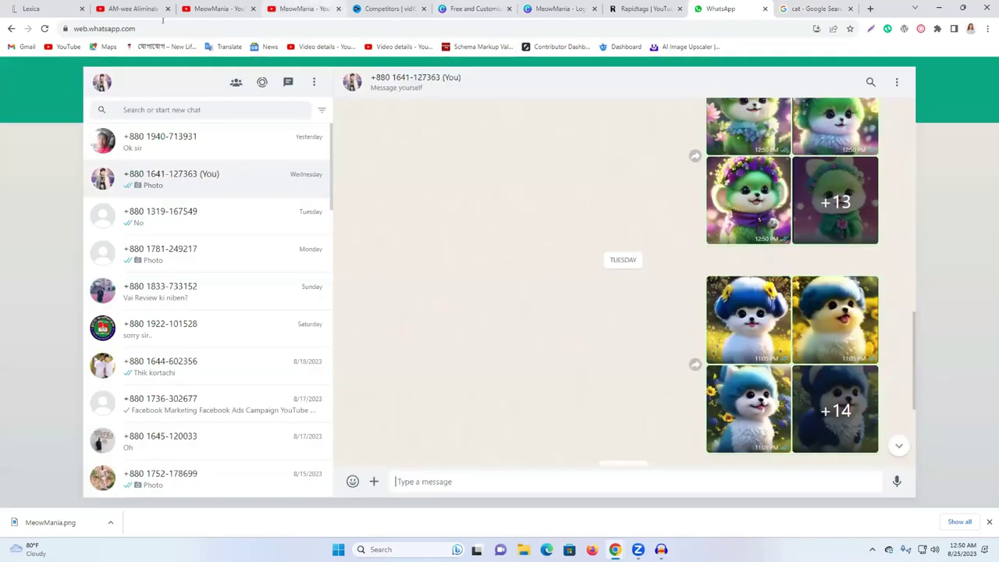
click(218, 8)
click(812, 8)
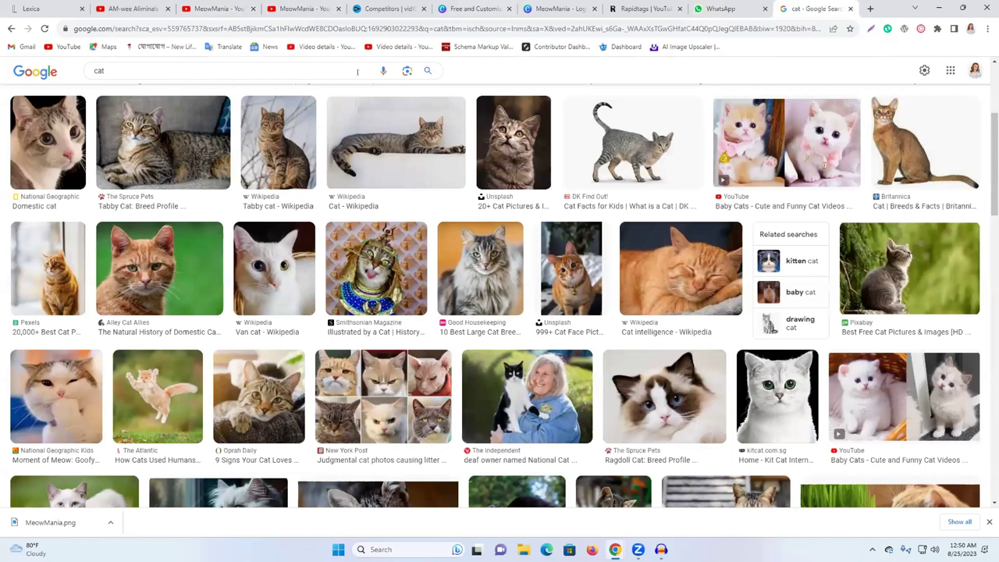
click(345, 69)
scroll(870, 305, down, 3)
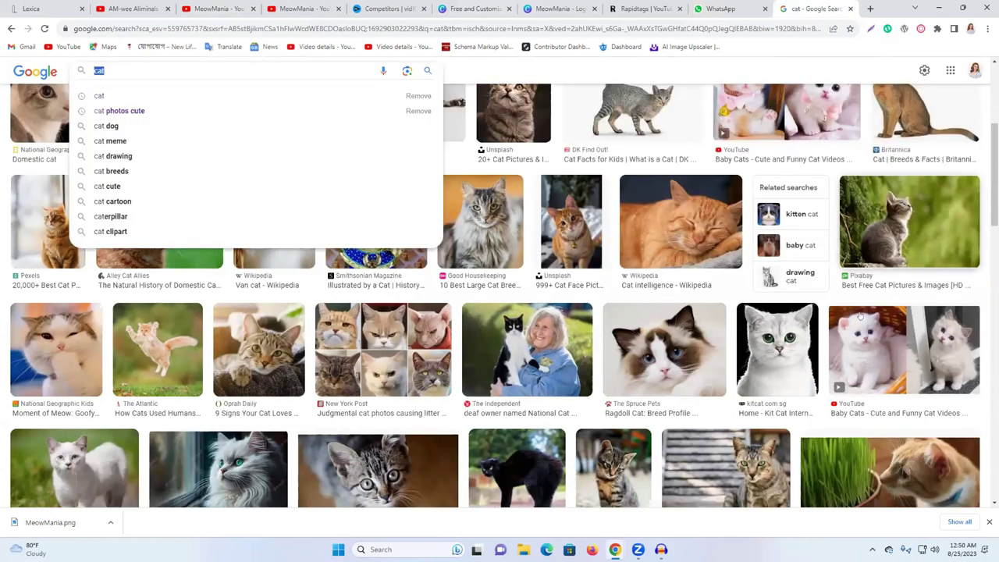
scroll(866, 312, down, 3)
scroll(679, 341, down, 5)
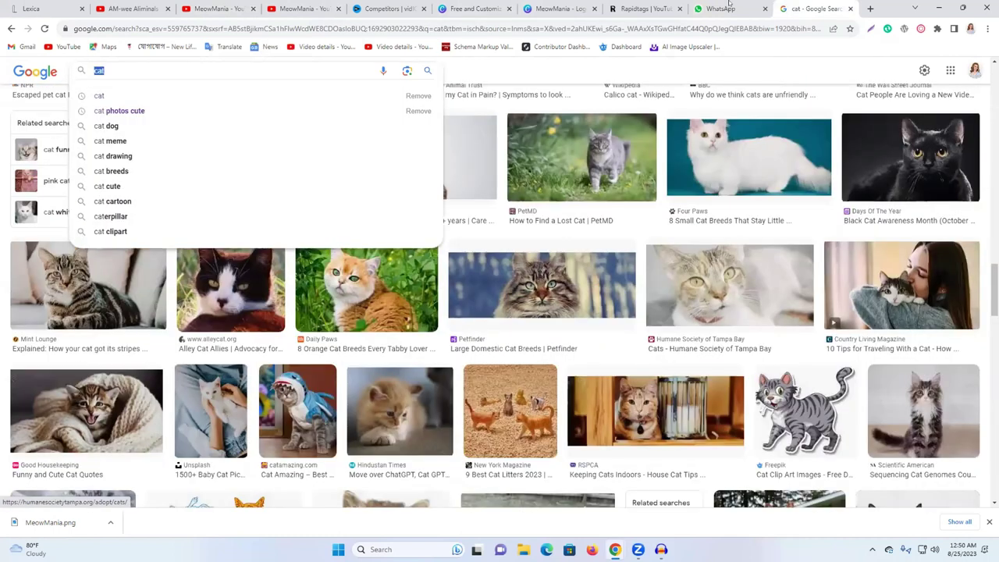
Step: Search Google for "leonardo ai" in a new tab, open the Leonardo.ai site and enter its app
key(ctrl+shift+Tab)
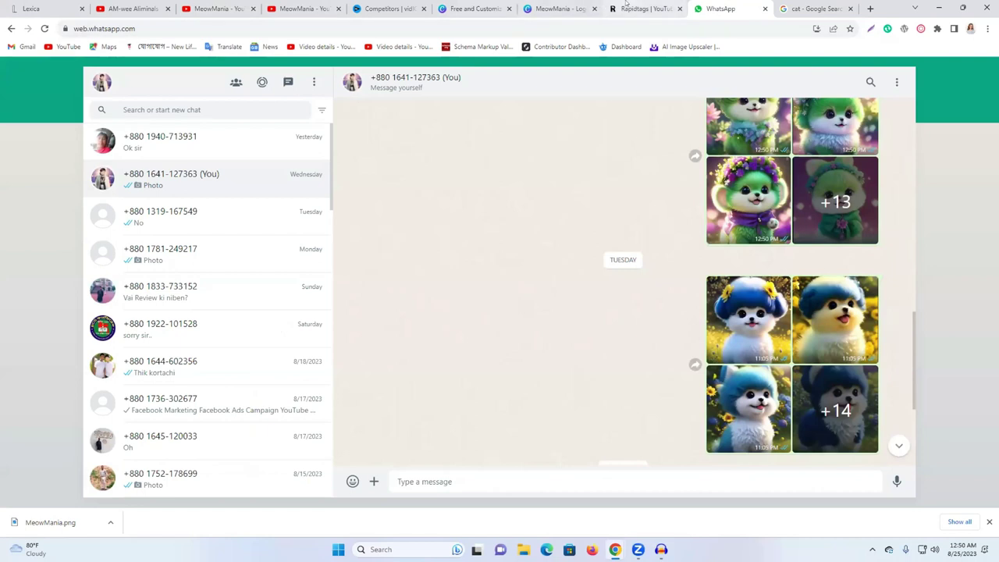
click(626, 4)
key(ctrl+t)
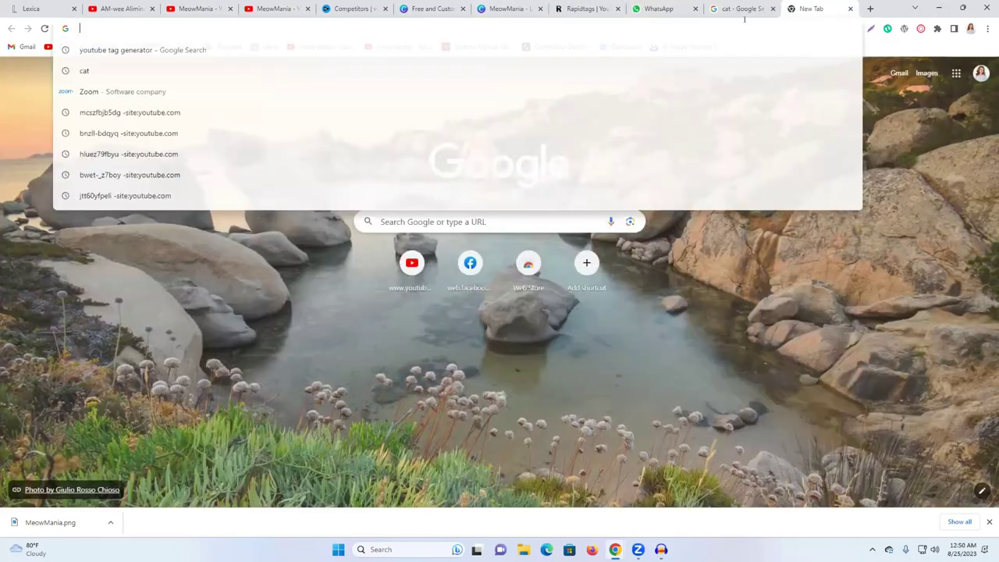
text(lexica.art)
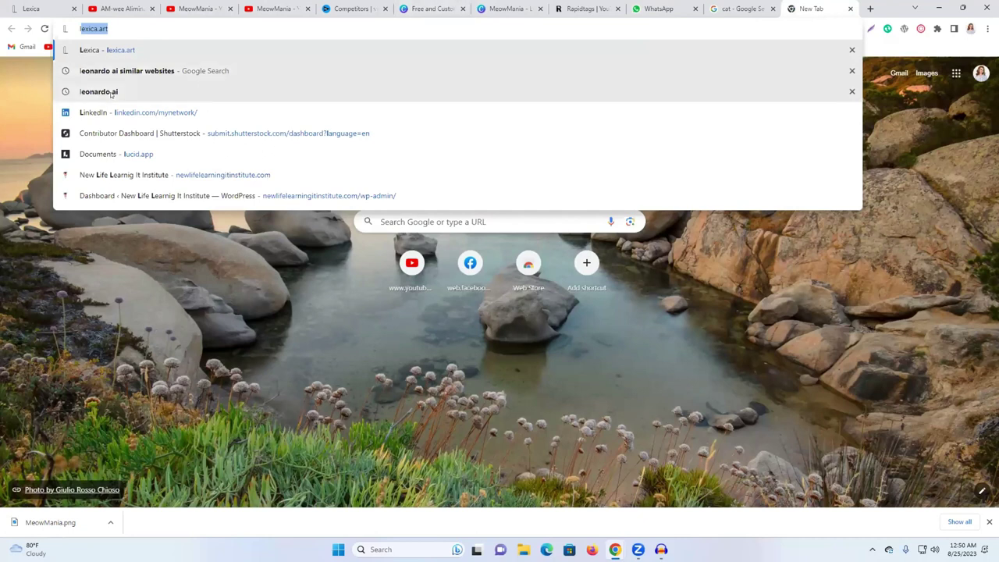
key(Down)
key(Down)
key(Return)
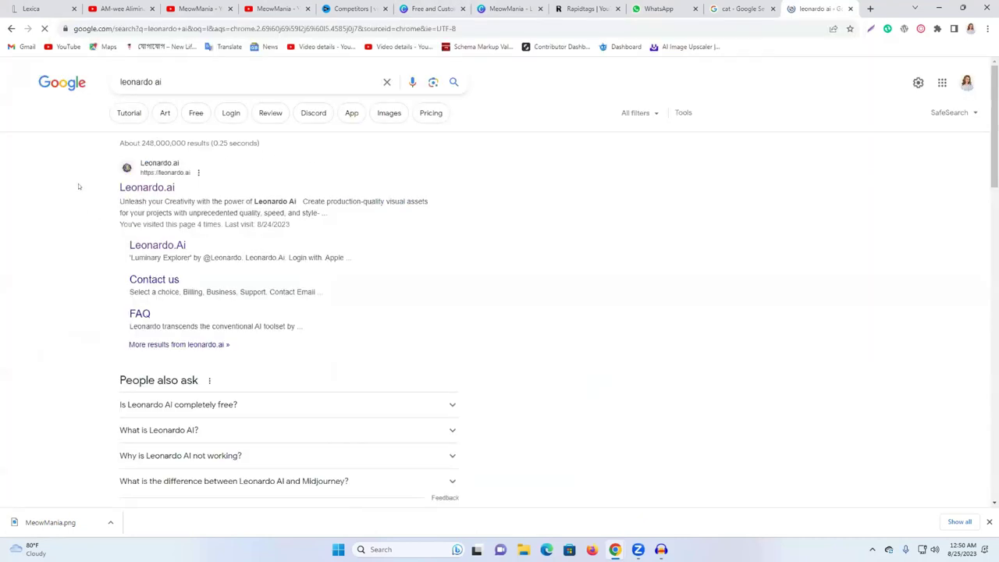
click(145, 189)
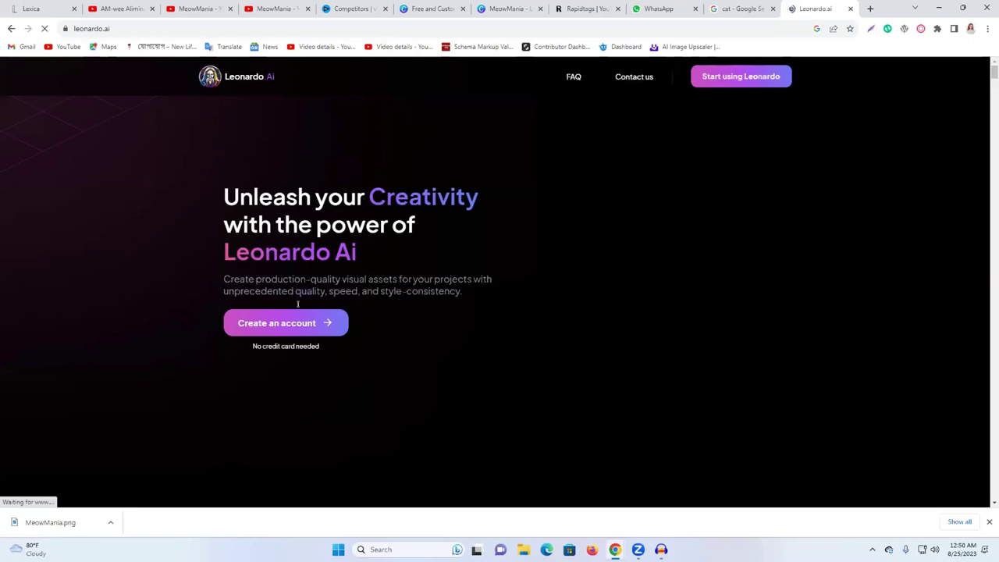
click(285, 326)
click(519, 236)
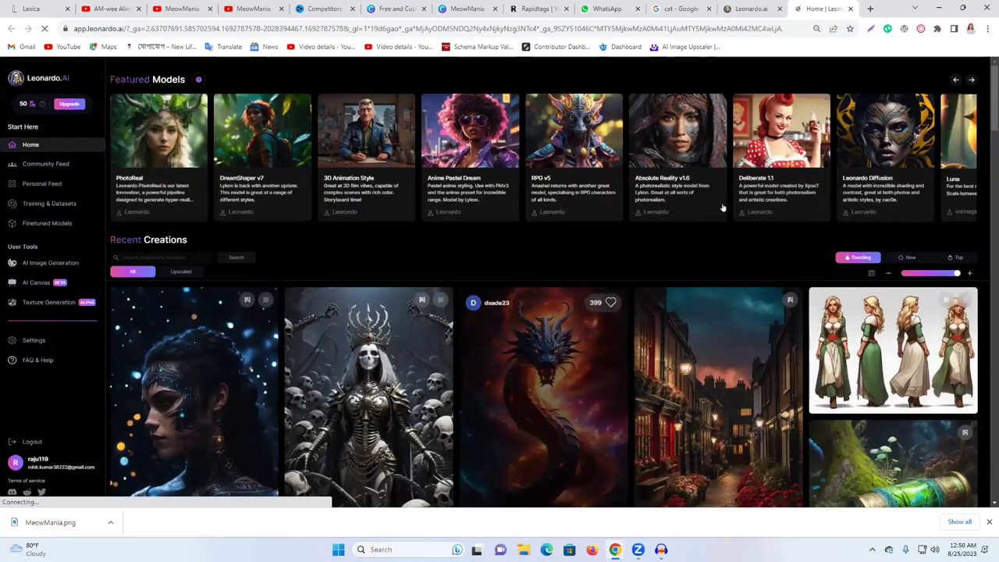
Step: Examine the trending AI images among the Recent Creations on Leonardo's home page
scroll(694, 313, down, 5)
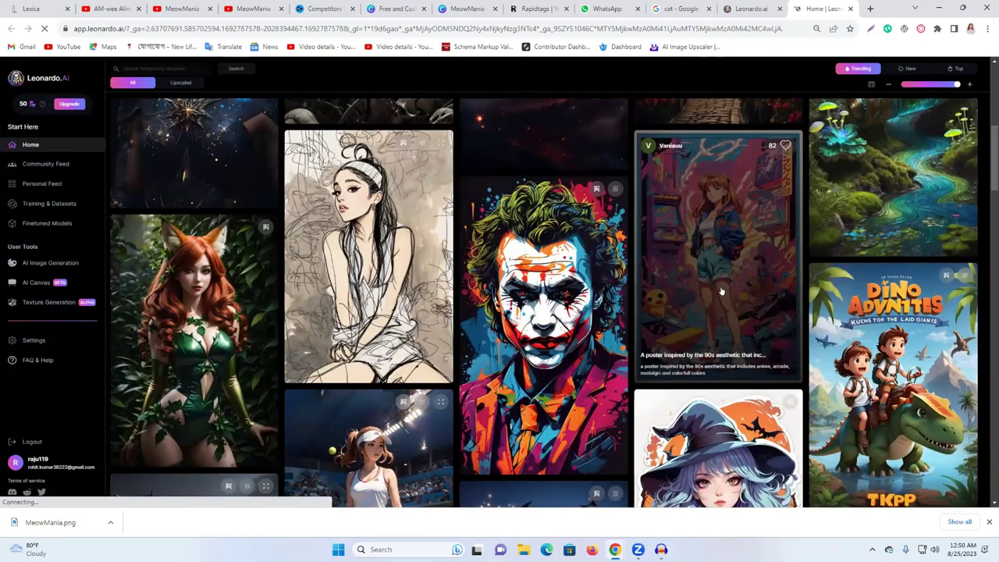
scroll(726, 305, down, 2)
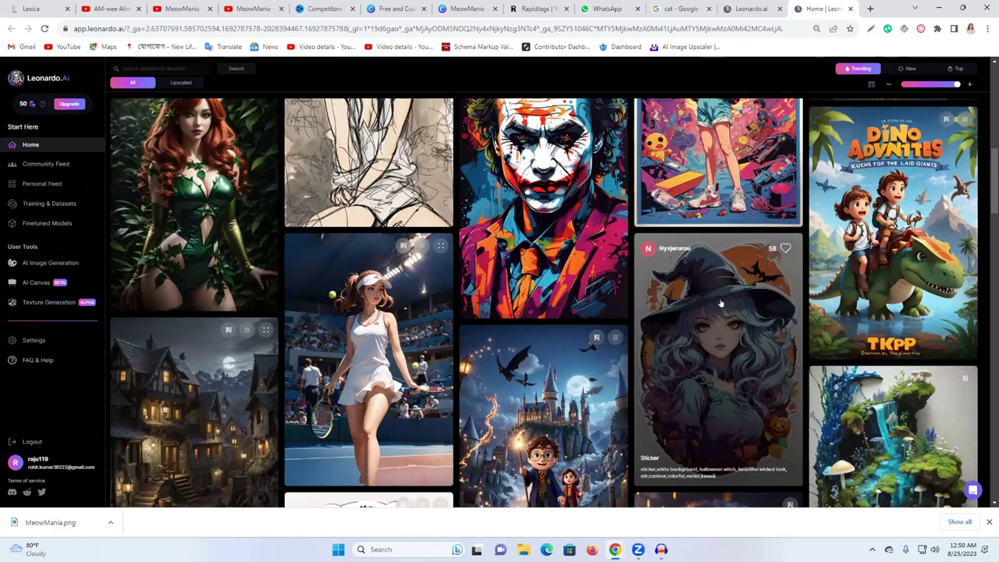
scroll(717, 298, down, 3)
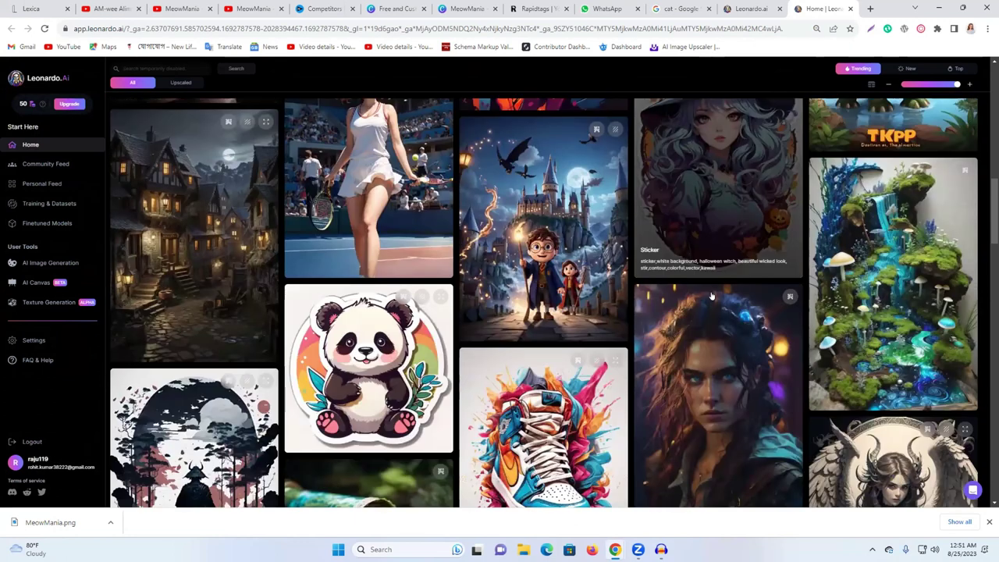
scroll(710, 295, down, 3)
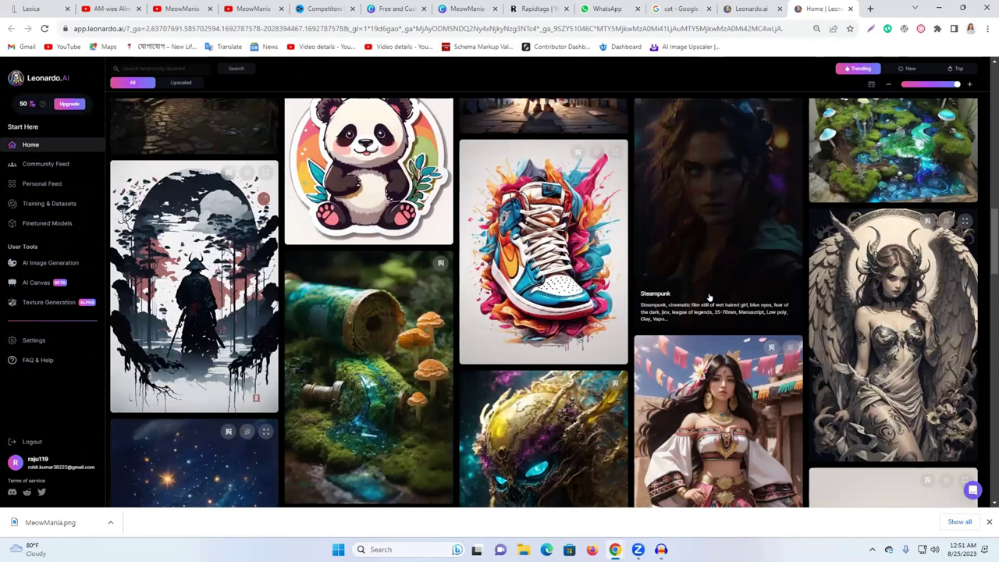
scroll(711, 292, down, 4)
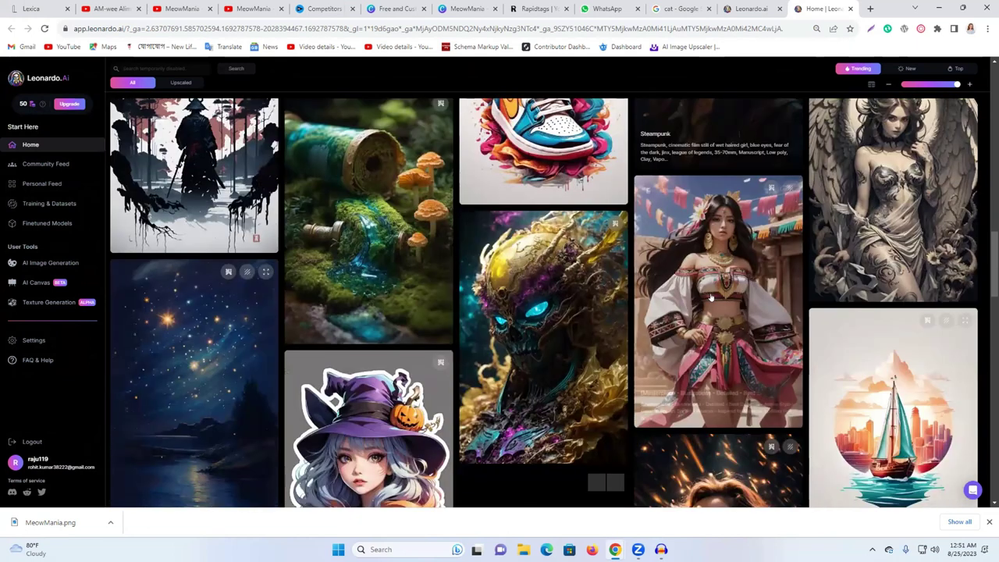
scroll(710, 296, down, 2)
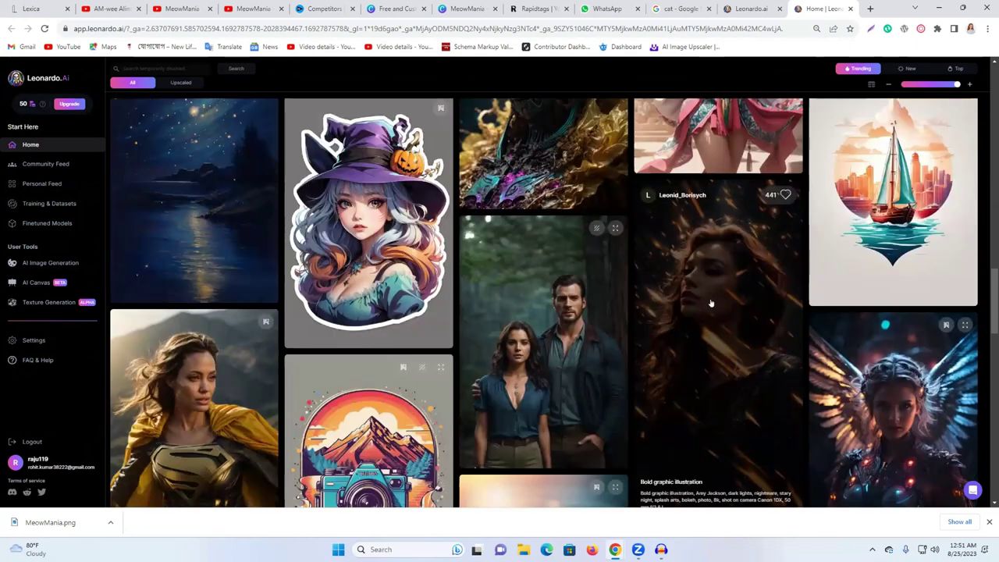
scroll(702, 303, down, 5)
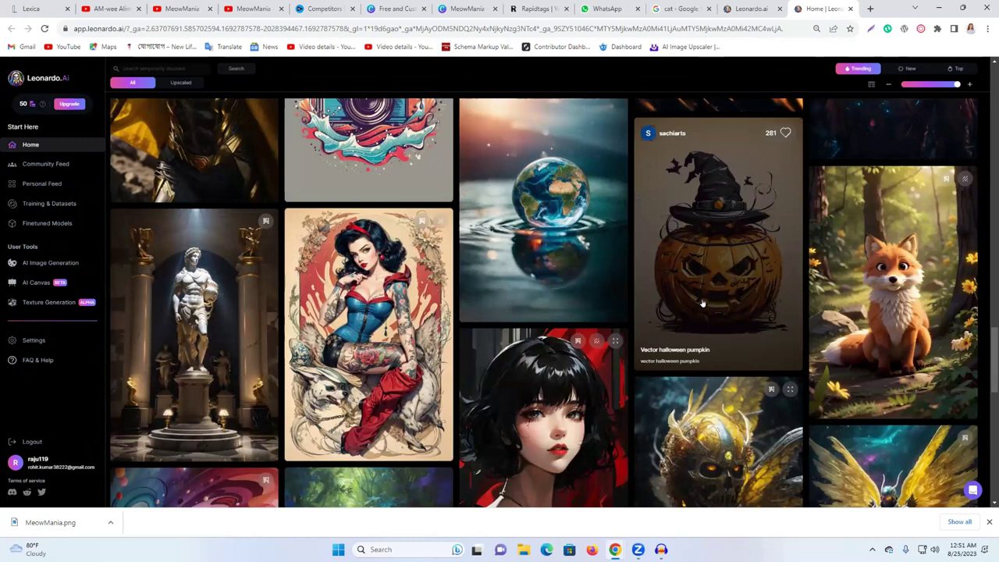
scroll(702, 302, down, 5)
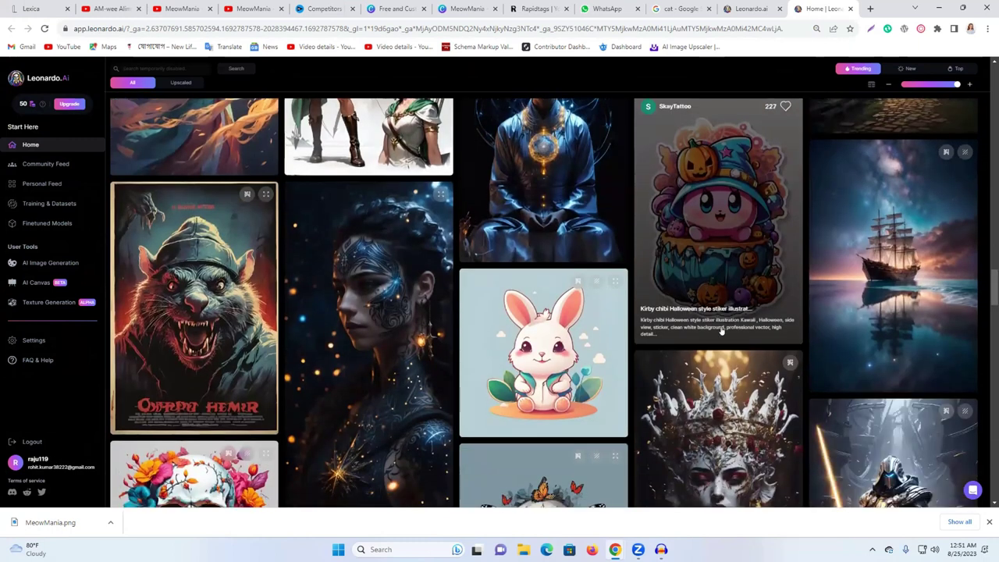
scroll(721, 331, down, 3)
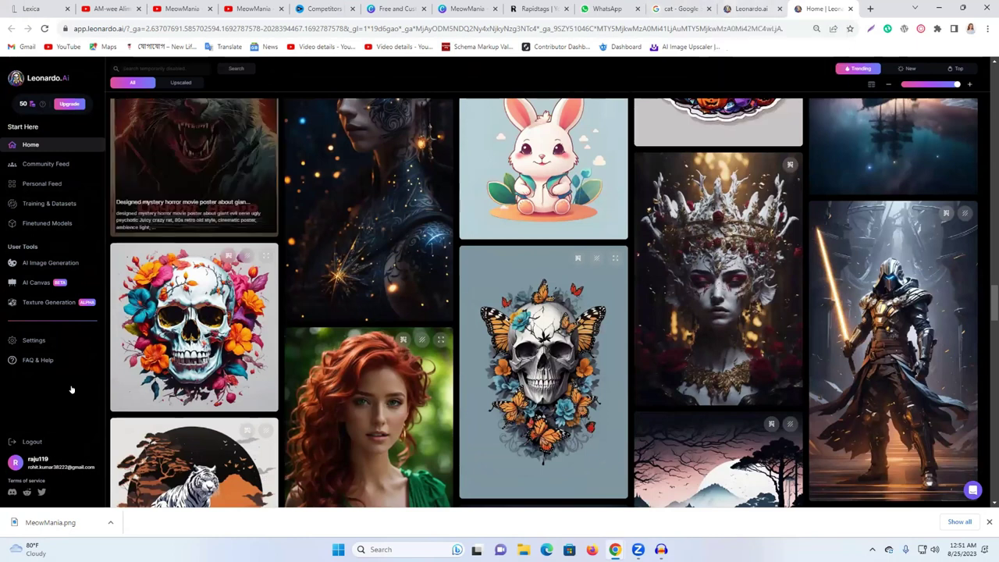
Step: Open Leonardo's AI Image Generation page and clear the existing bird prompt
click(65, 266)
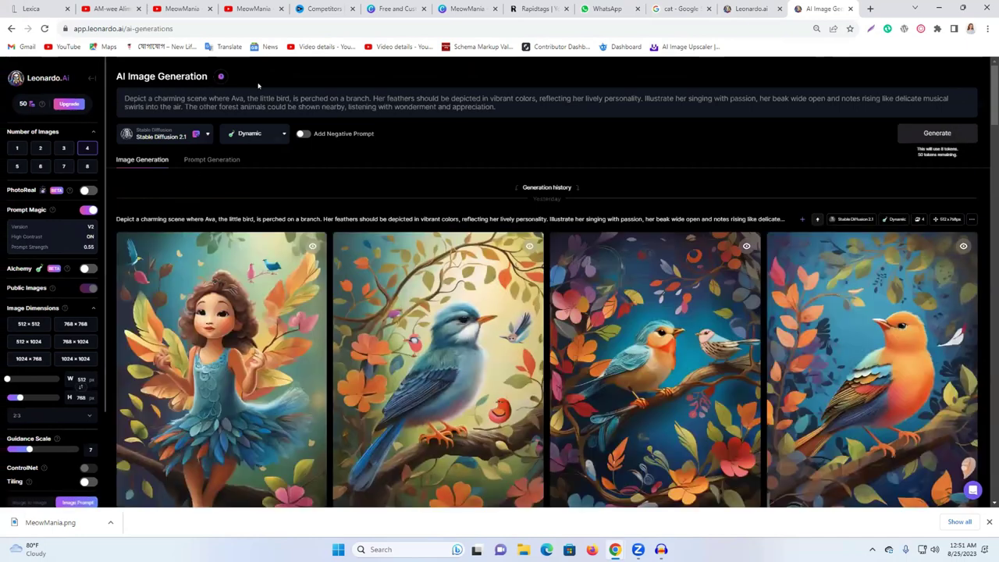
click(257, 99)
key(ctrl+a)
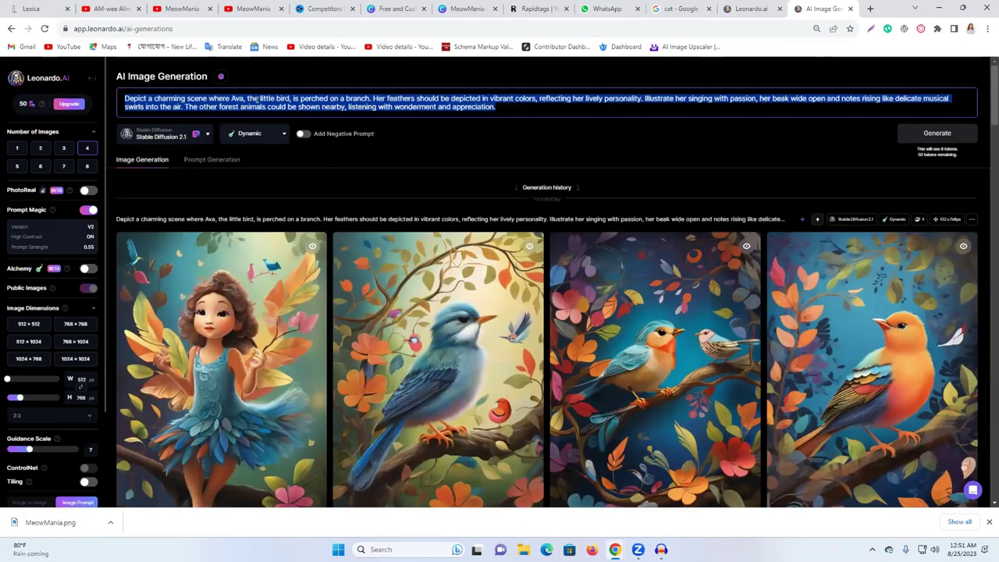
key(BackSpace)
Step: Look through the generation history of bird and cat images, and close both Leonardo tabs
scroll(811, 464, down, 2)
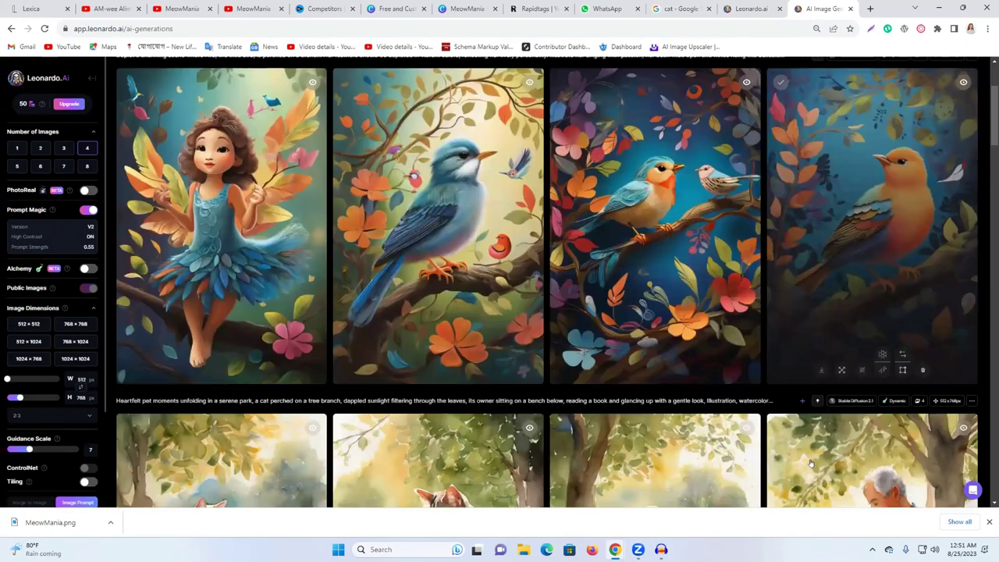
scroll(661, 439, down, 6)
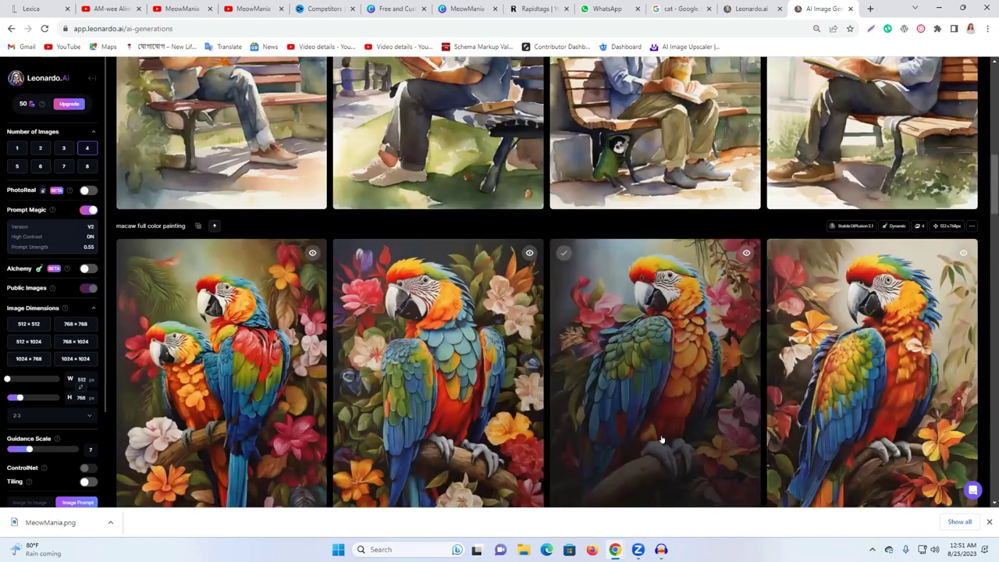
scroll(660, 440, down, 5)
scroll(695, 392, up, 3)
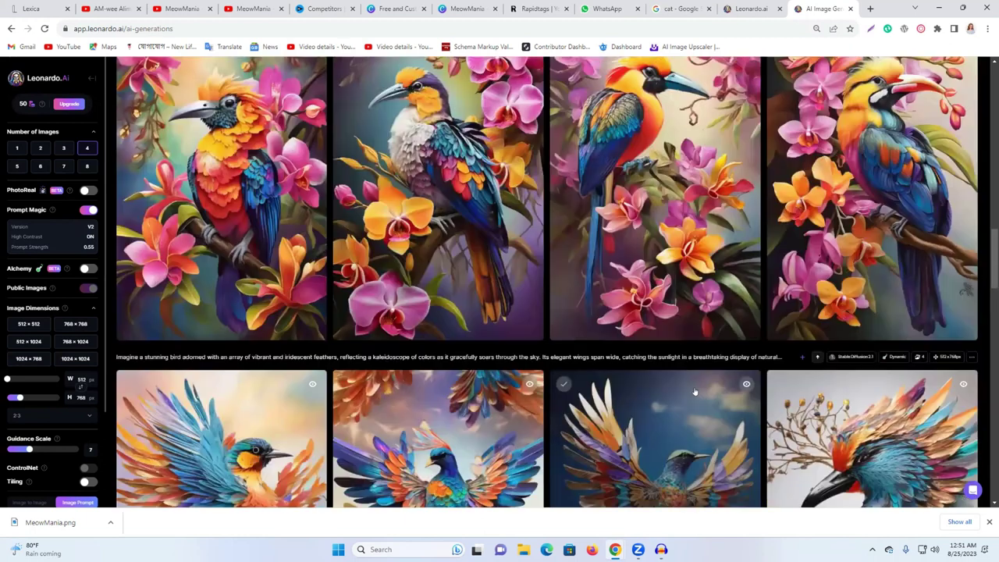
scroll(693, 391, up, 10)
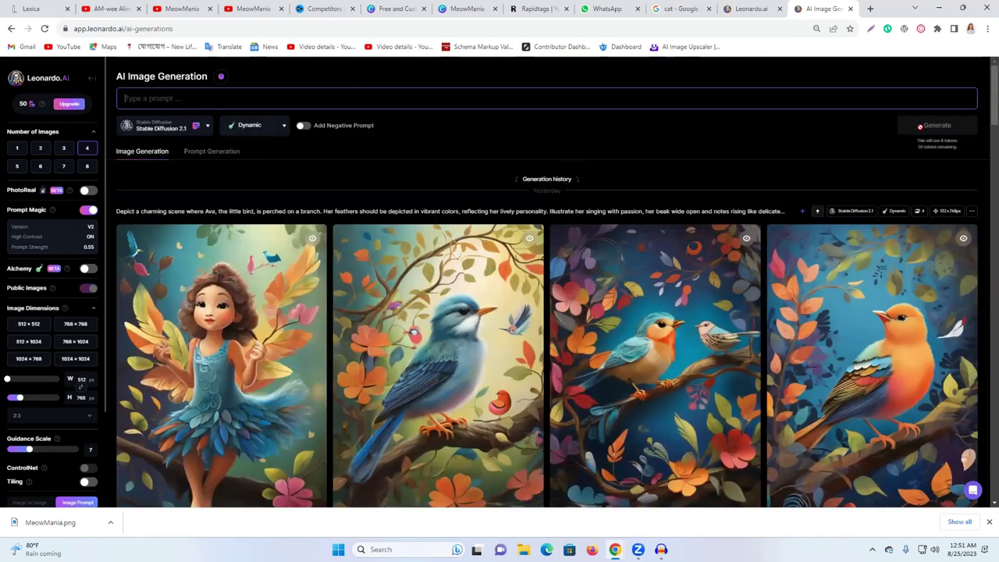
click(778, 8)
click(778, 8)
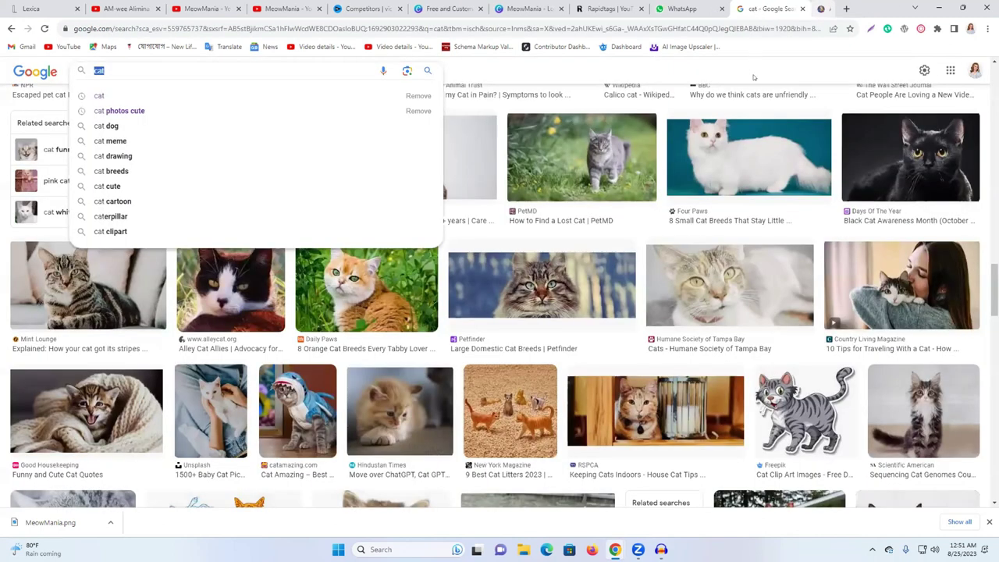